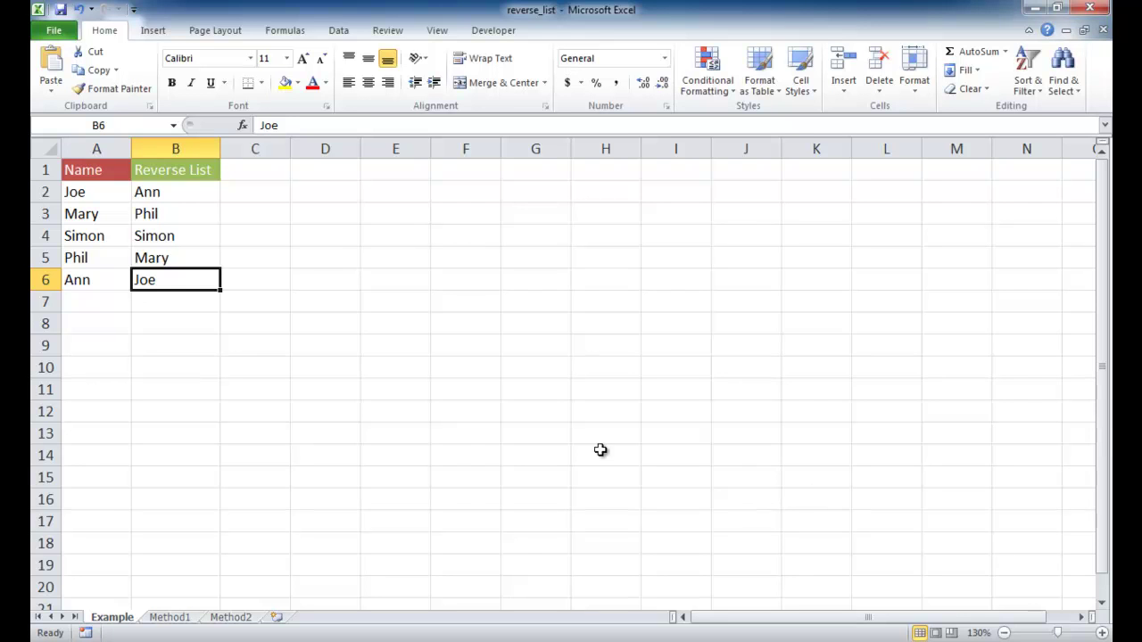
# Step: Compare the order of the Name list with the Reverse List on the Example sheet
pyautogui.moveTo(85, 192); pyautogui.dragTo(86, 280)
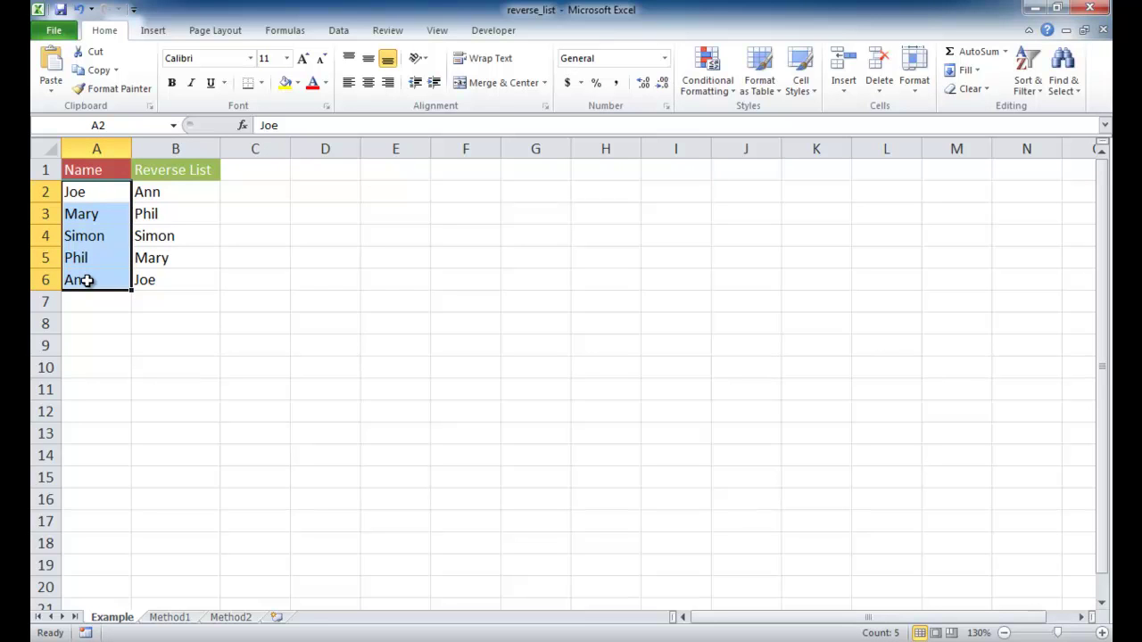
pyautogui.click(89, 193)
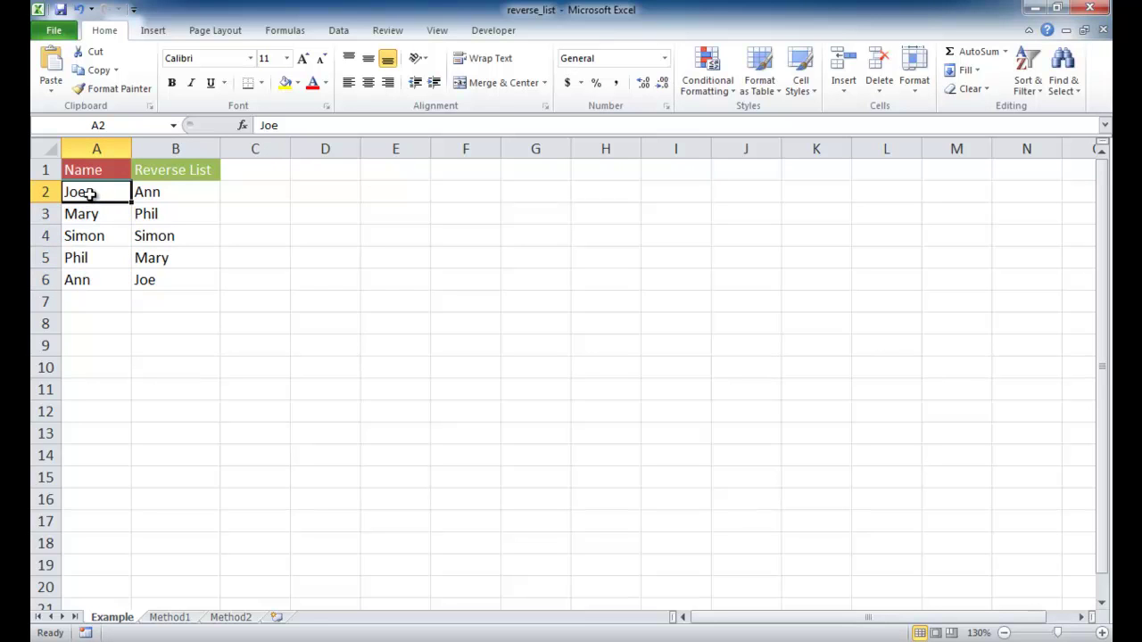
pyautogui.click(168, 284)
pyautogui.click(100, 281)
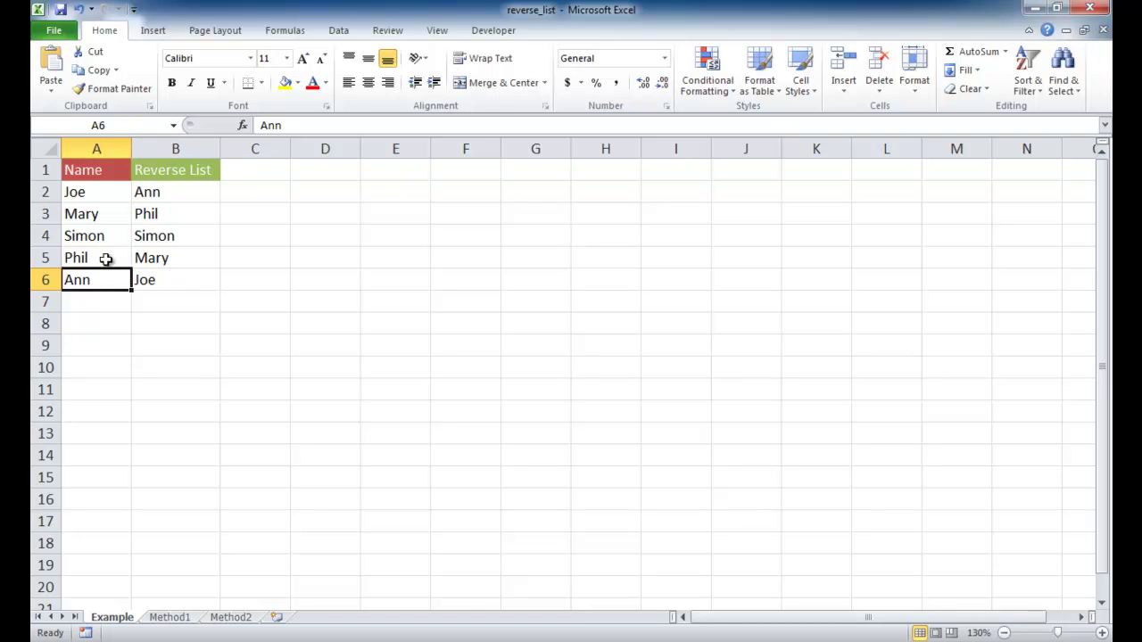
pyautogui.click(157, 195)
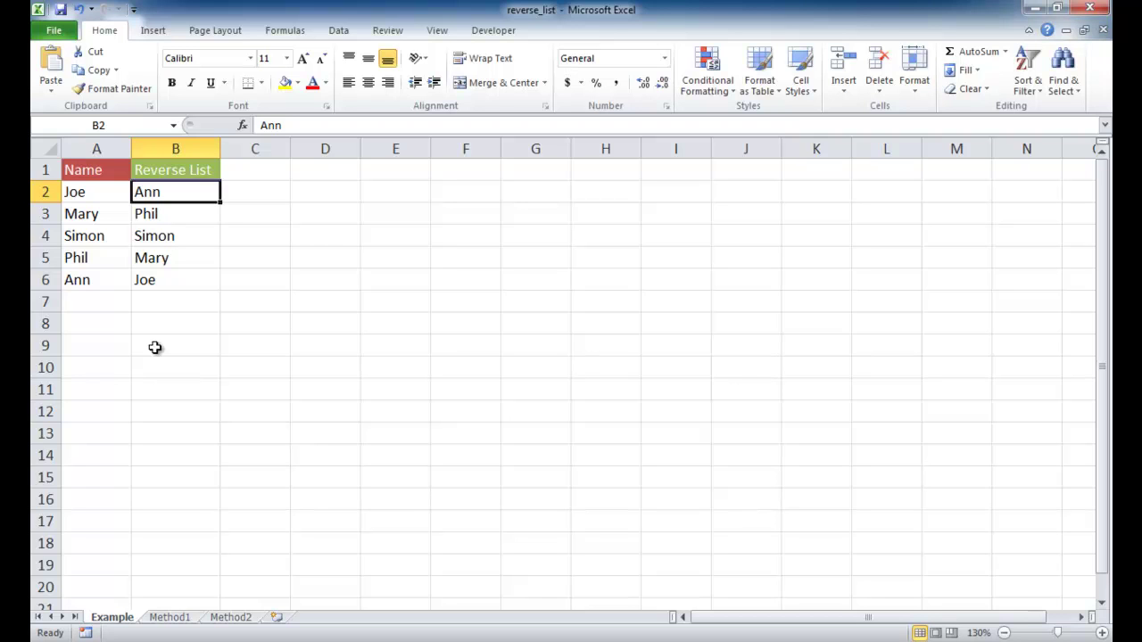
# Step: On the Method1 sheet, number the names 1 to 5 in the Number column, cells B2:B6
pyautogui.click(179, 618)
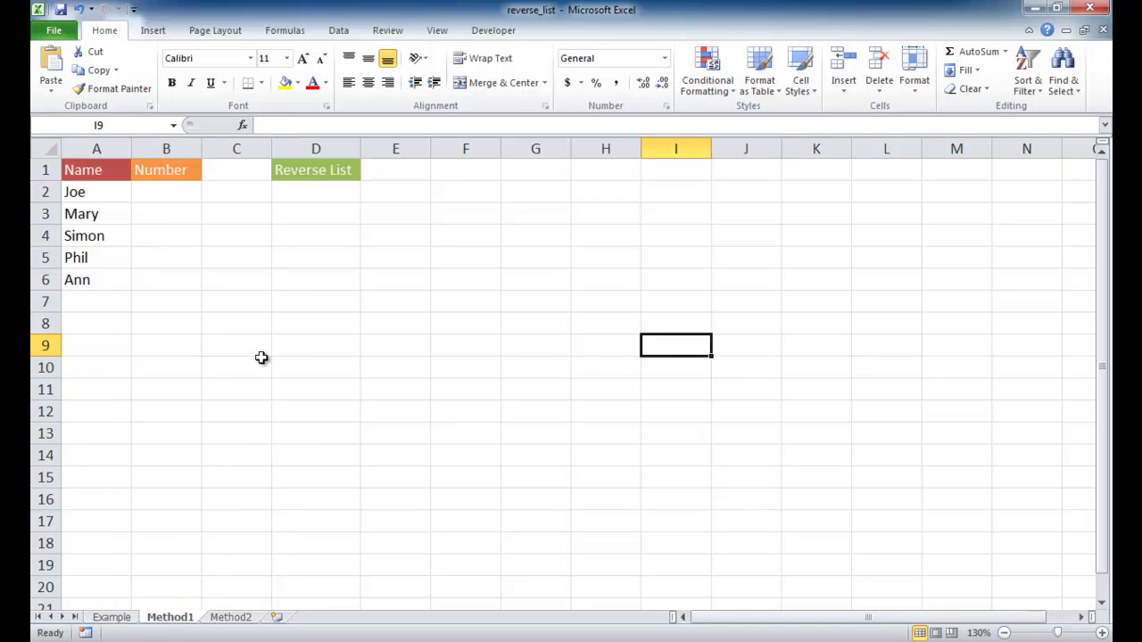
pyautogui.click(186, 189)
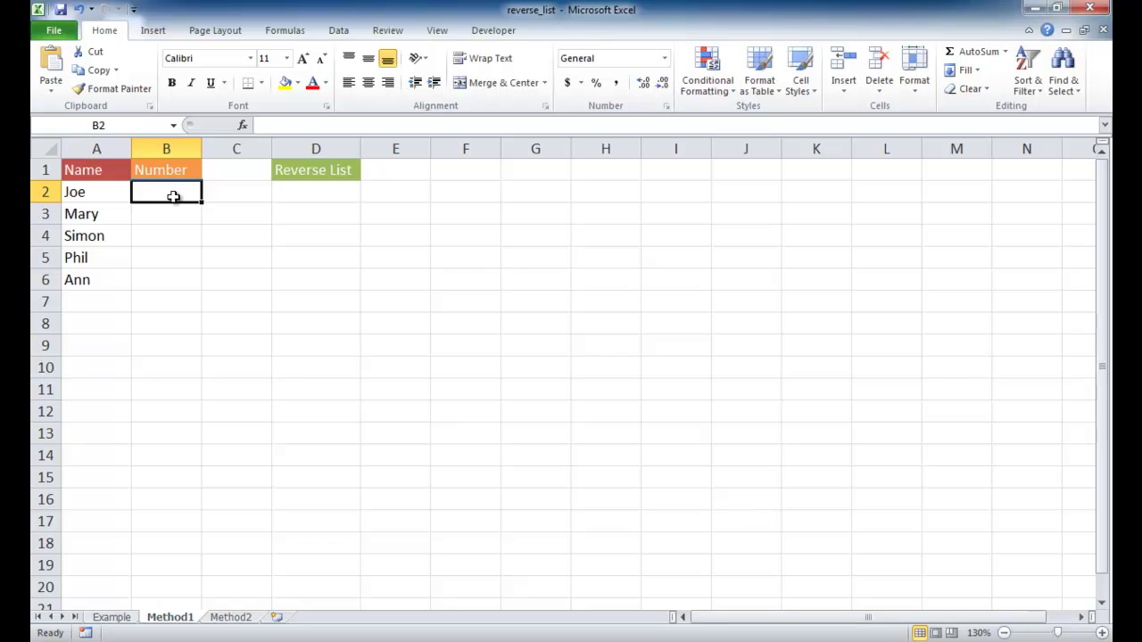
pyautogui.write('1')
pyautogui.press('Return')
pyautogui.write('2')
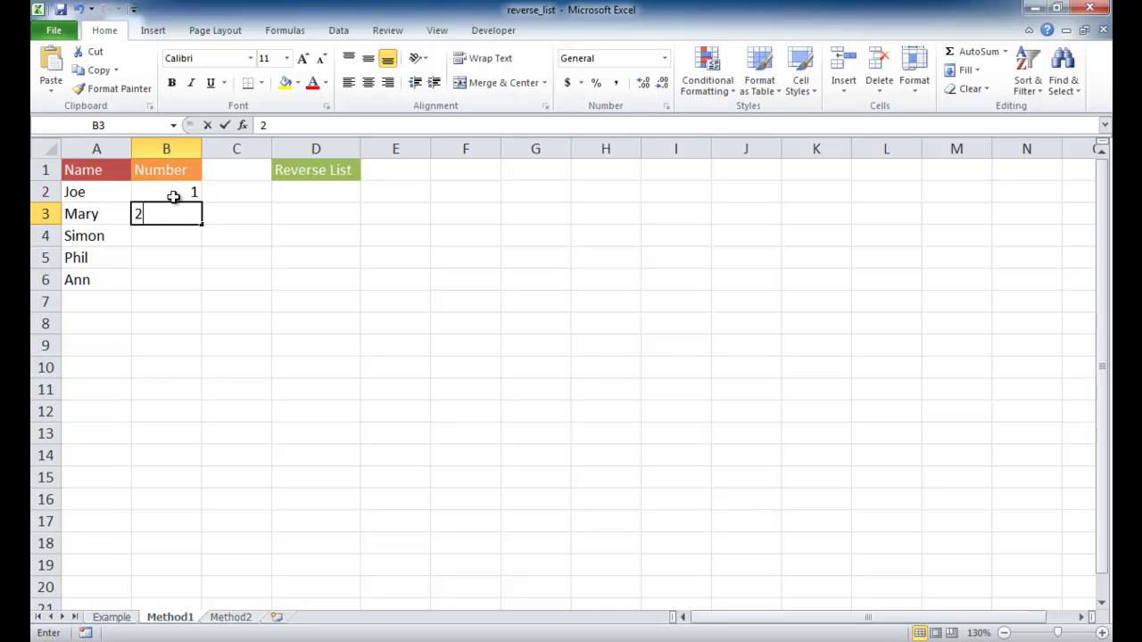
pyautogui.press('Return')
pyautogui.write('3')
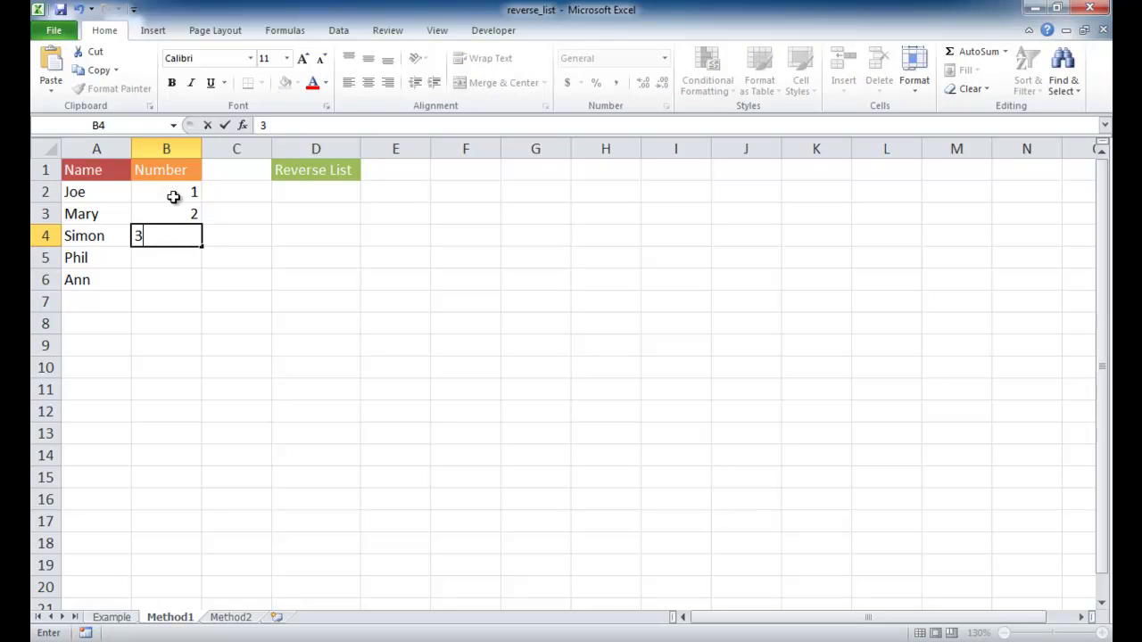
pyautogui.press('Return')
pyautogui.moveTo(173, 197); pyautogui.dragTo(201, 288)
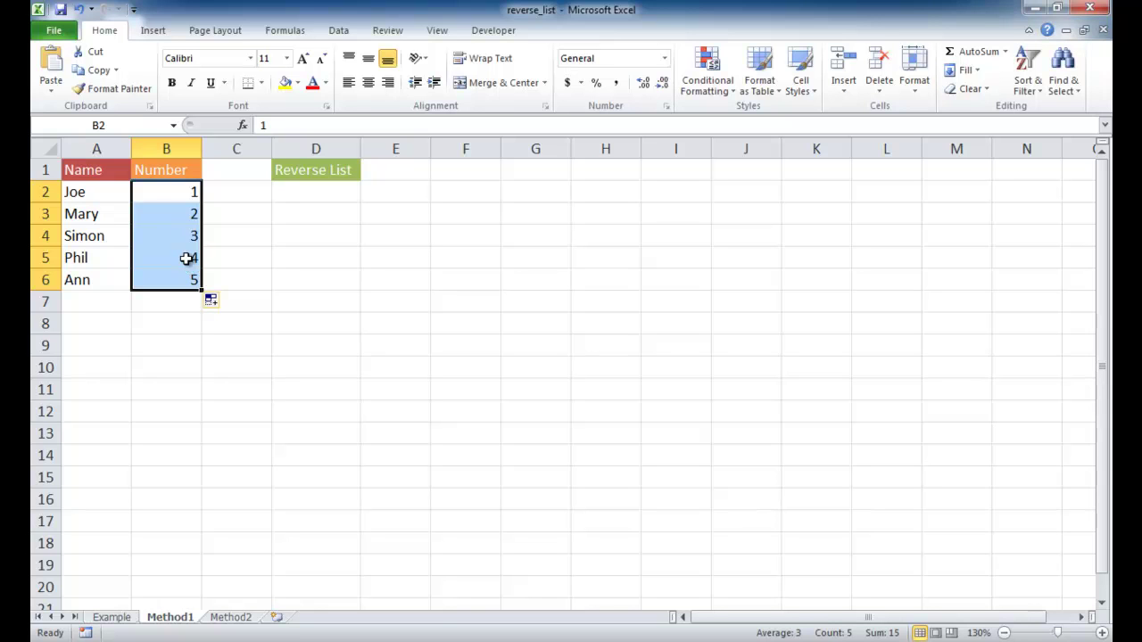
# Step: Apply a custom sort to the Name and Number table by Number, ordered Largest to Smallest
pyautogui.click(121, 235)
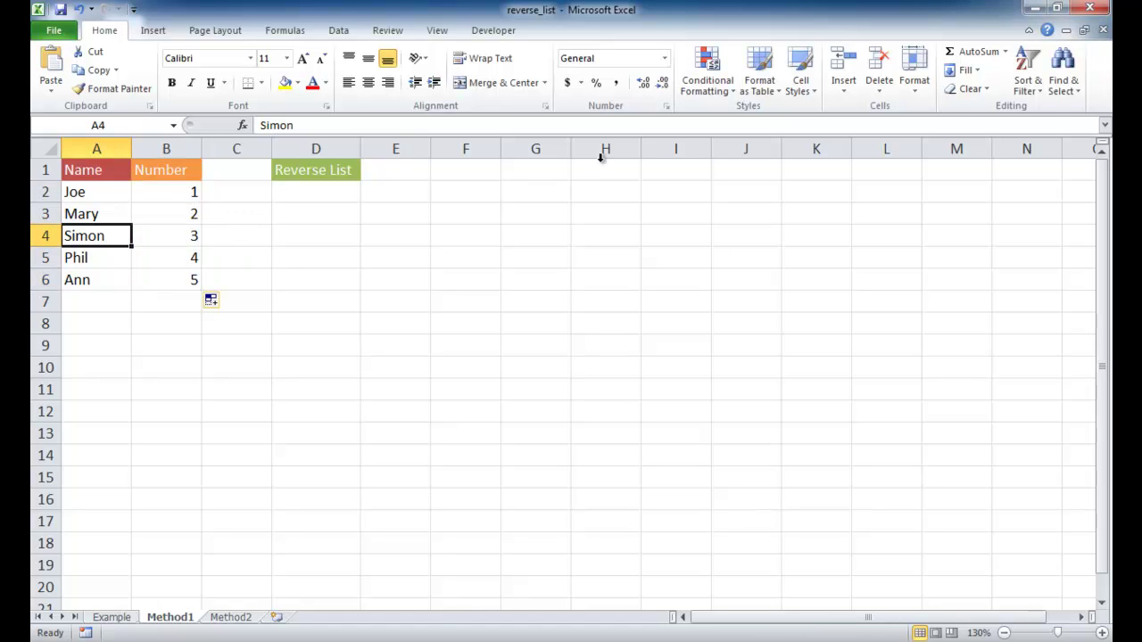
pyautogui.click(1027, 86)
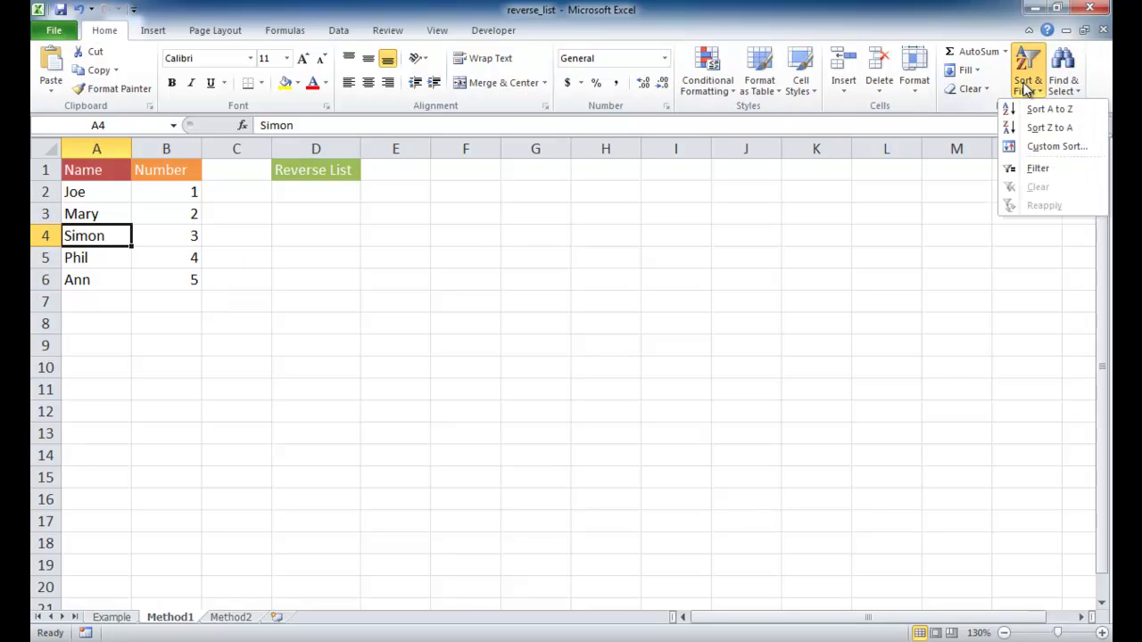
pyautogui.click(1045, 150)
pyautogui.click(502, 278)
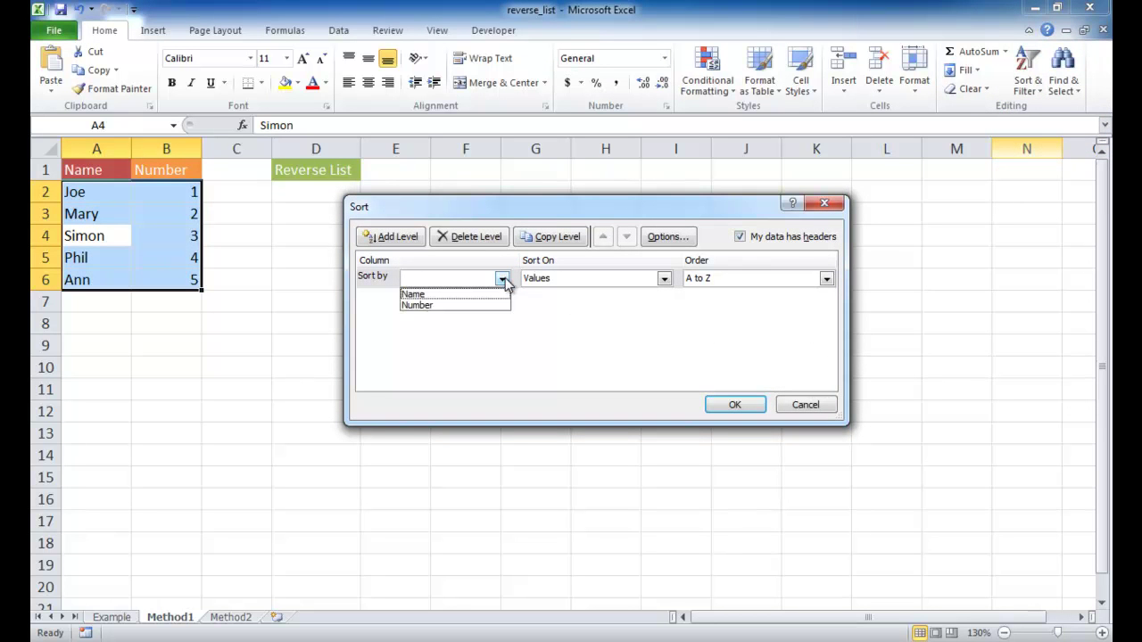
pyautogui.click(431, 302)
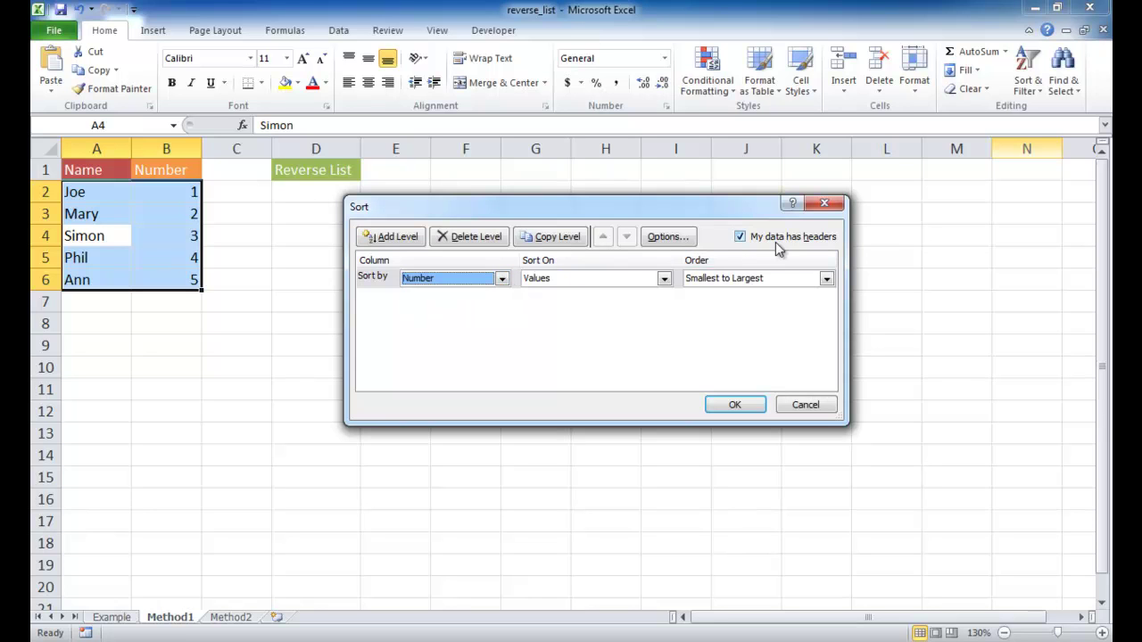
pyautogui.click(722, 282)
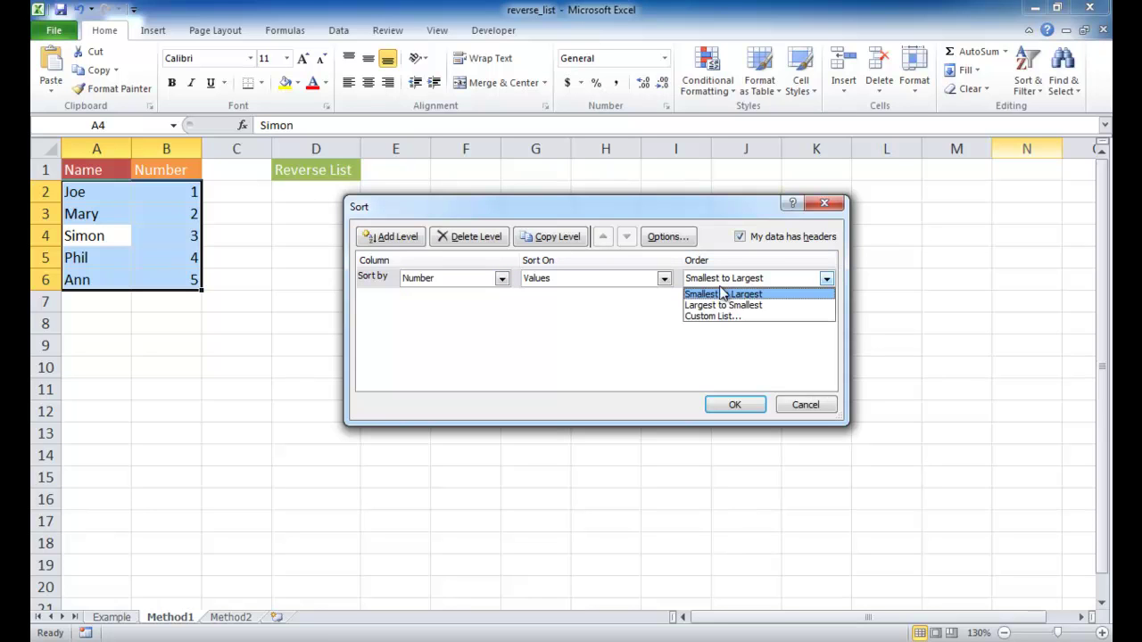
pyautogui.click(724, 304)
pyautogui.click(735, 405)
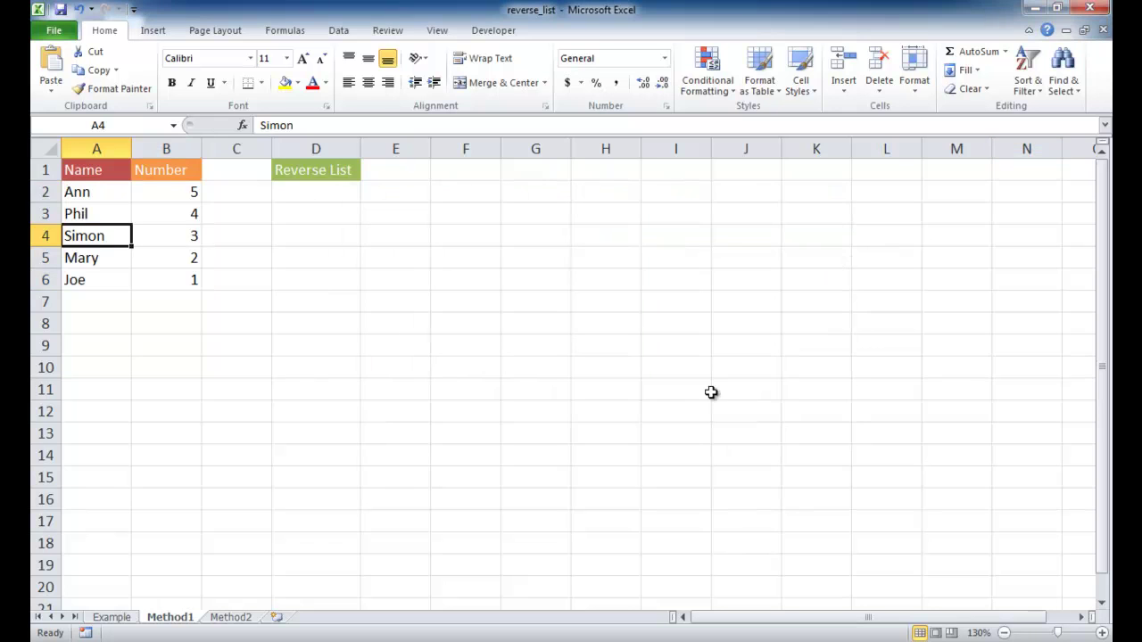
# Step: Copy the sorted names in A2:A6 into the Reverse List column starting at D2
pyautogui.moveTo(92, 194); pyautogui.dragTo(101, 272)
pyautogui.hotkey('ctrl', 'c')
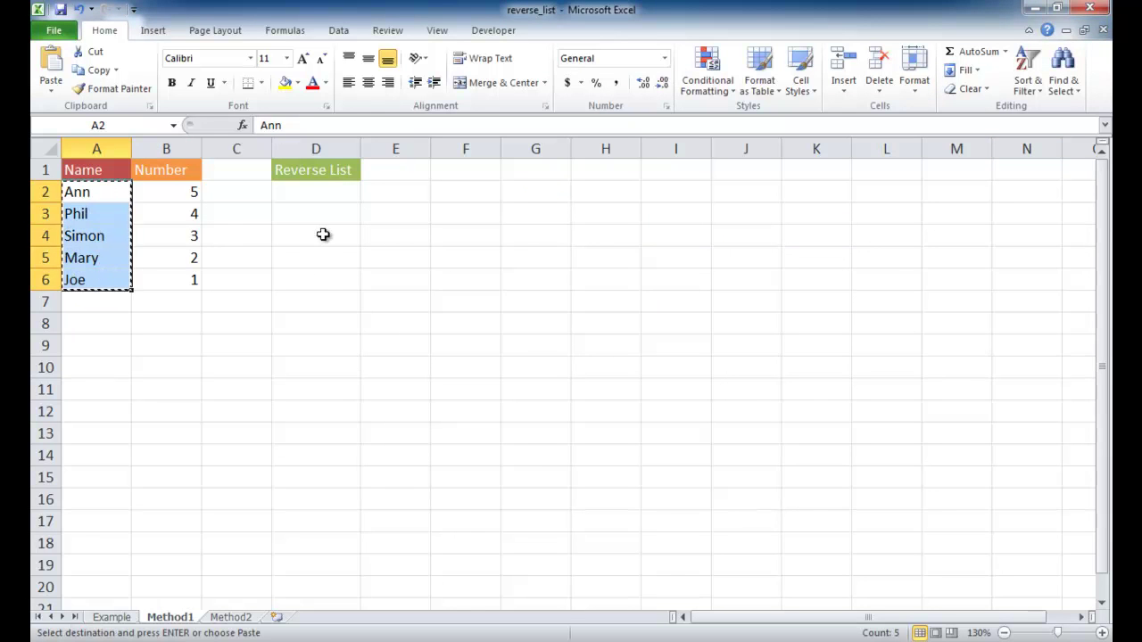
pyautogui.click(306, 192)
pyautogui.hotkey('ctrl', 'v')
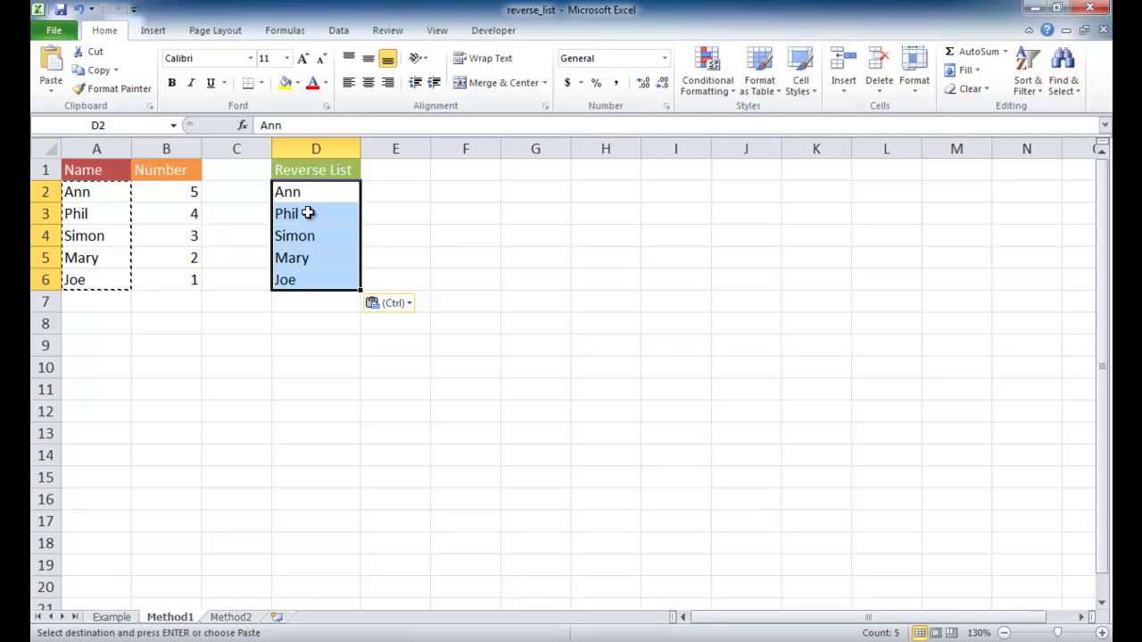
# Step: Switch to the Method2 sheet, select cell C8 and clear the pending copy selection
pyautogui.click(236, 617)
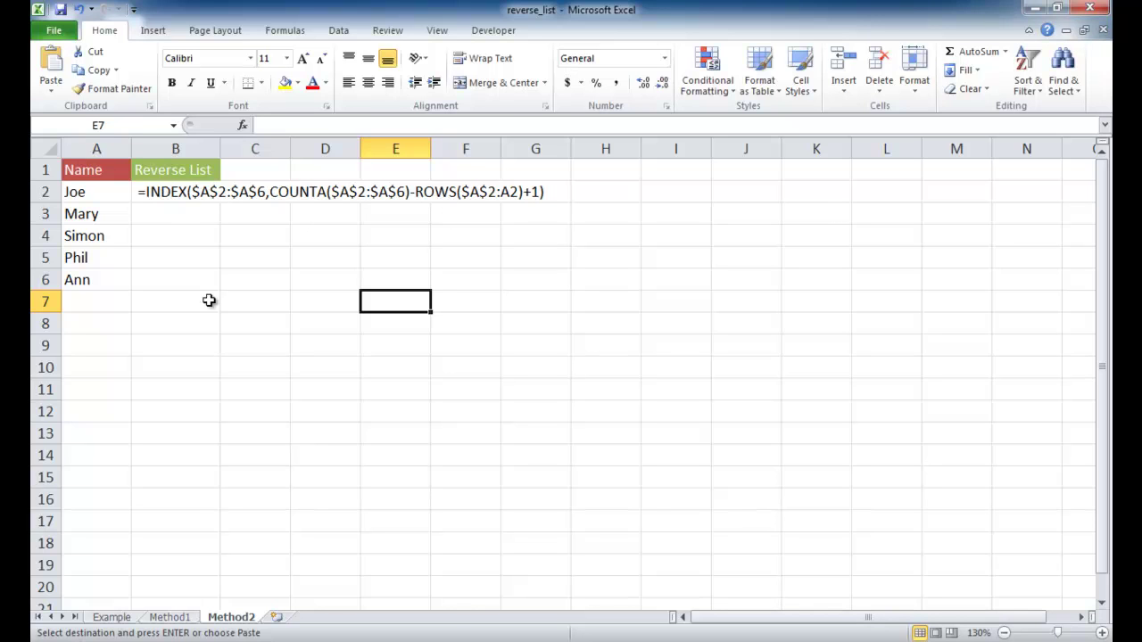
pyautogui.click(244, 323)
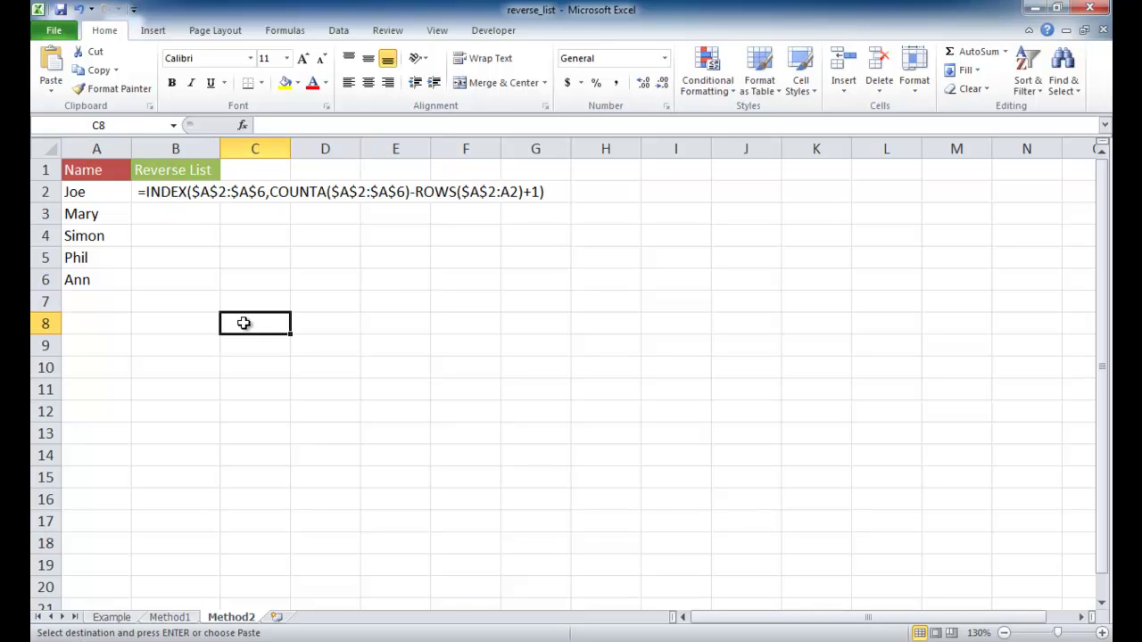
pyautogui.press('Escape')
# Step: Start an INDEX formula in C8 and open its arguments with the array,row_num,column_num list
pyautogui.write('=ind')
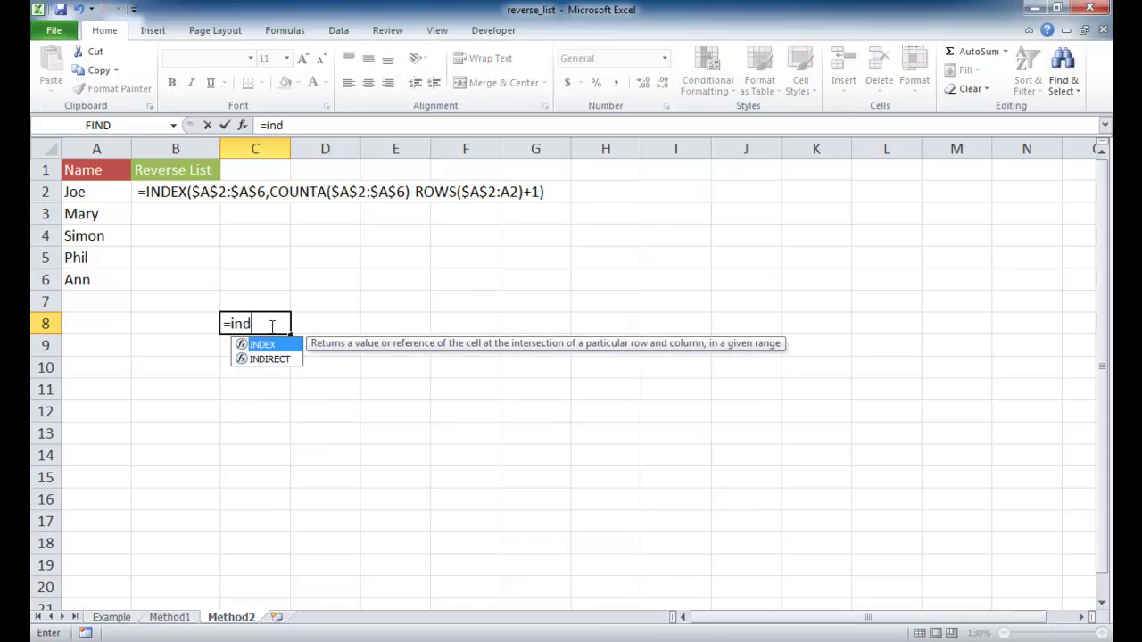
pyautogui.write('e')
pyautogui.press('Tab')
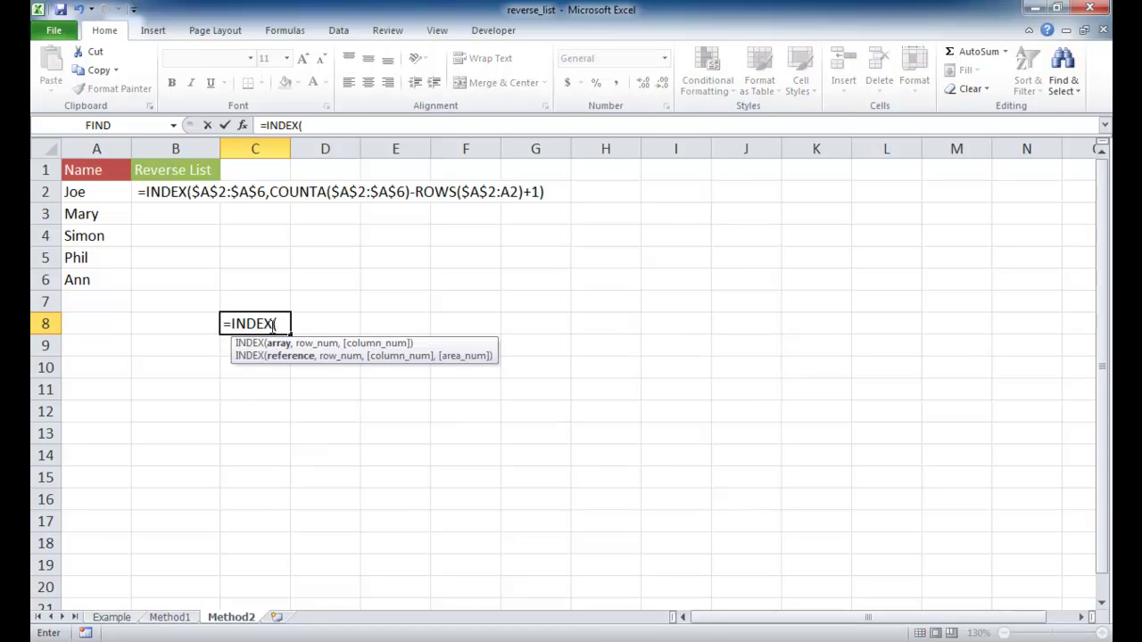
pyautogui.click(243, 126)
pyautogui.moveTo(593, 243); pyautogui.dragTo(495, 239)
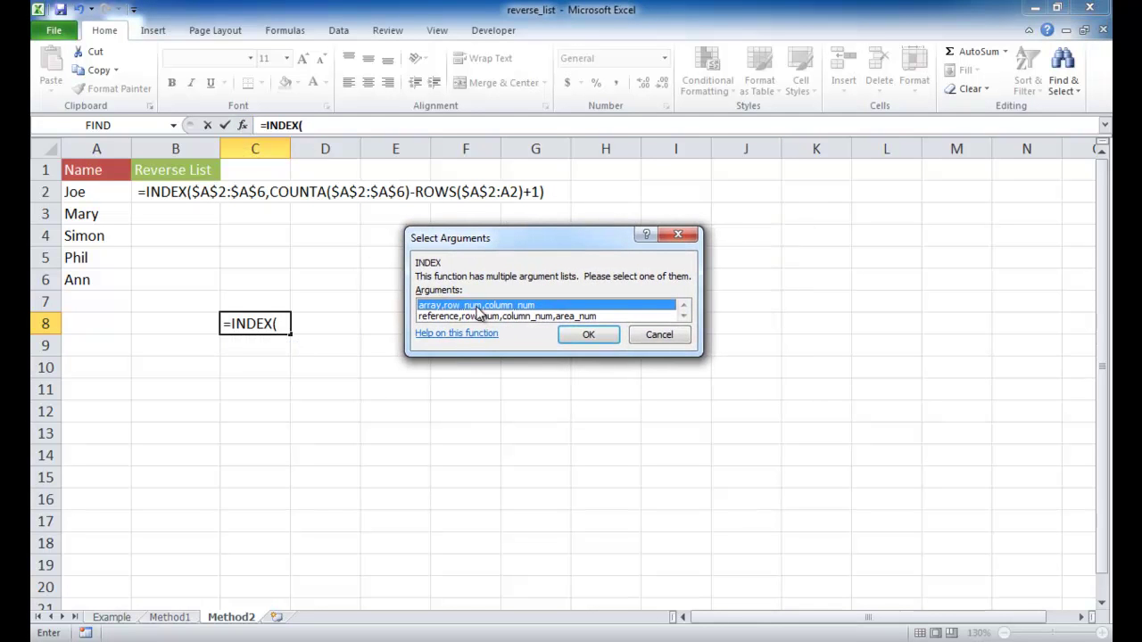
pyautogui.click(587, 337)
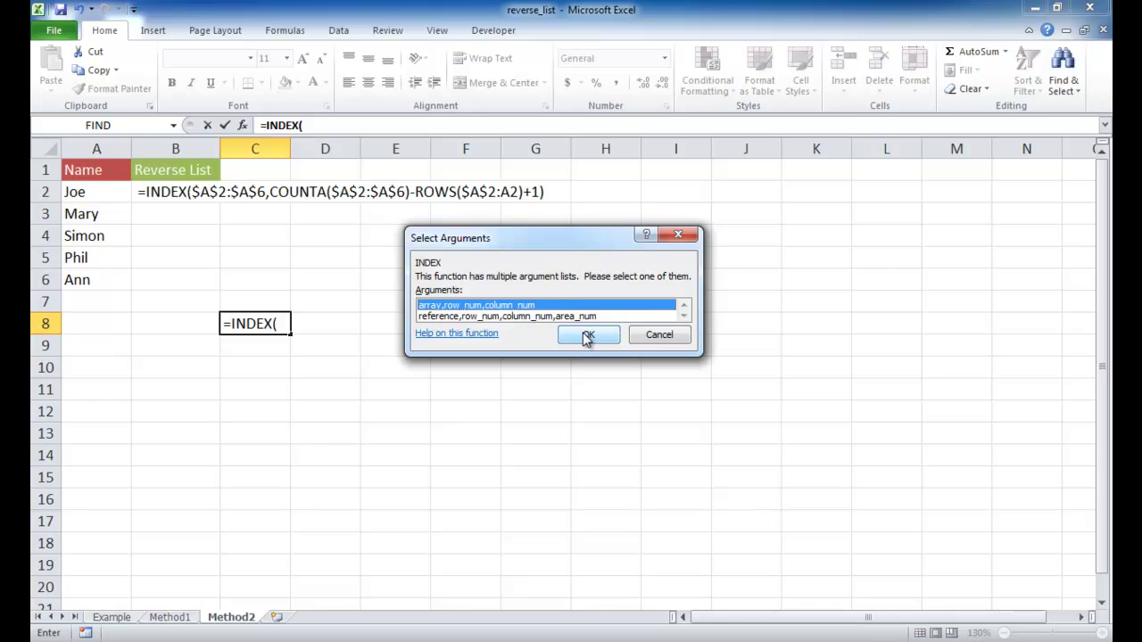
# Step: Try INDEX with array A2:A6 and row number 5, and discard the formula
pyautogui.moveTo(550, 208); pyautogui.dragTo(526, 227)
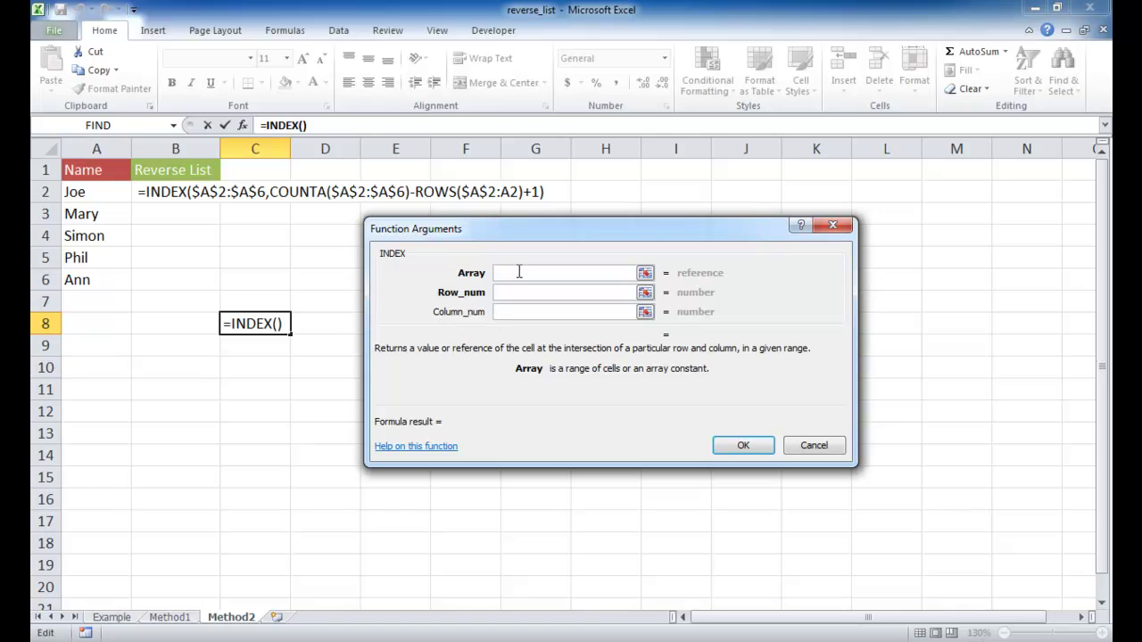
pyautogui.moveTo(88, 191); pyautogui.dragTo(95, 279)
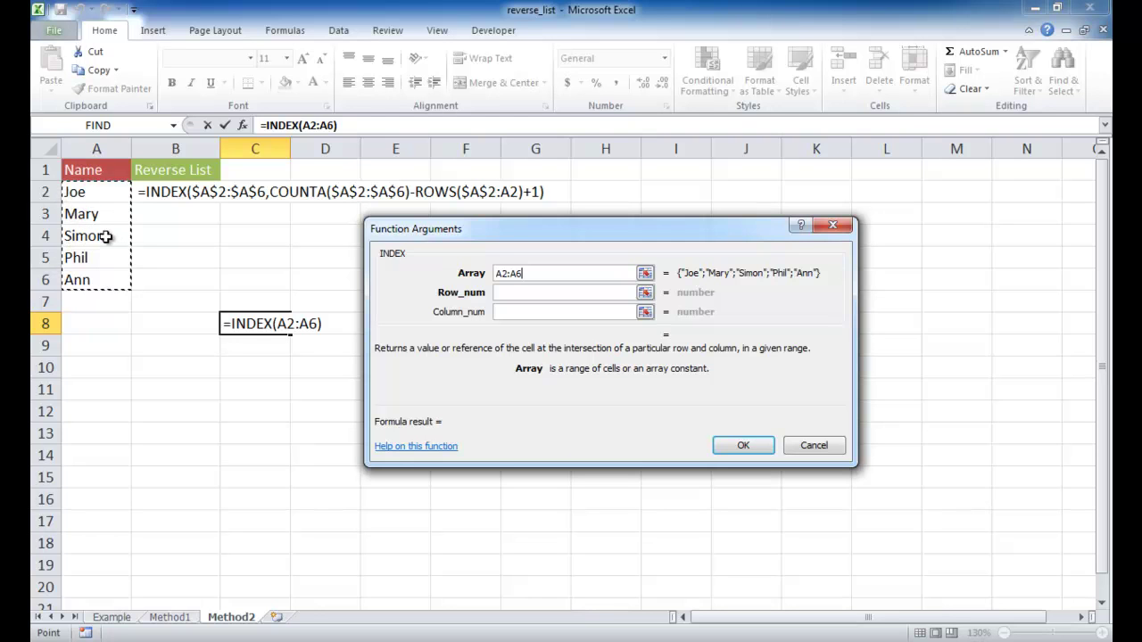
pyautogui.click(531, 295)
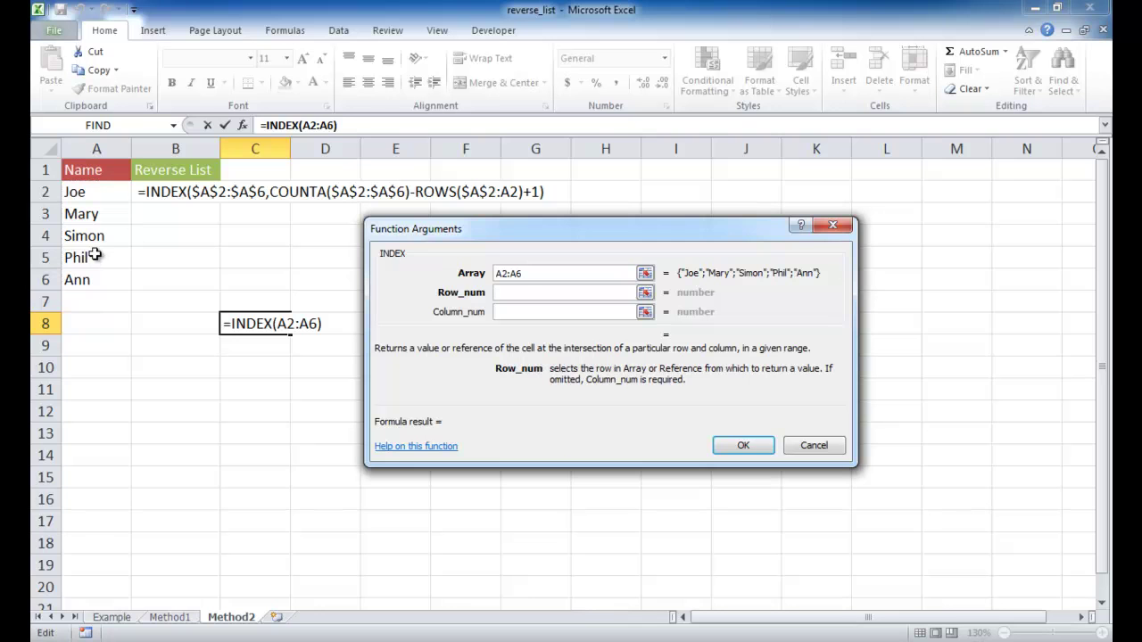
pyautogui.write('5')
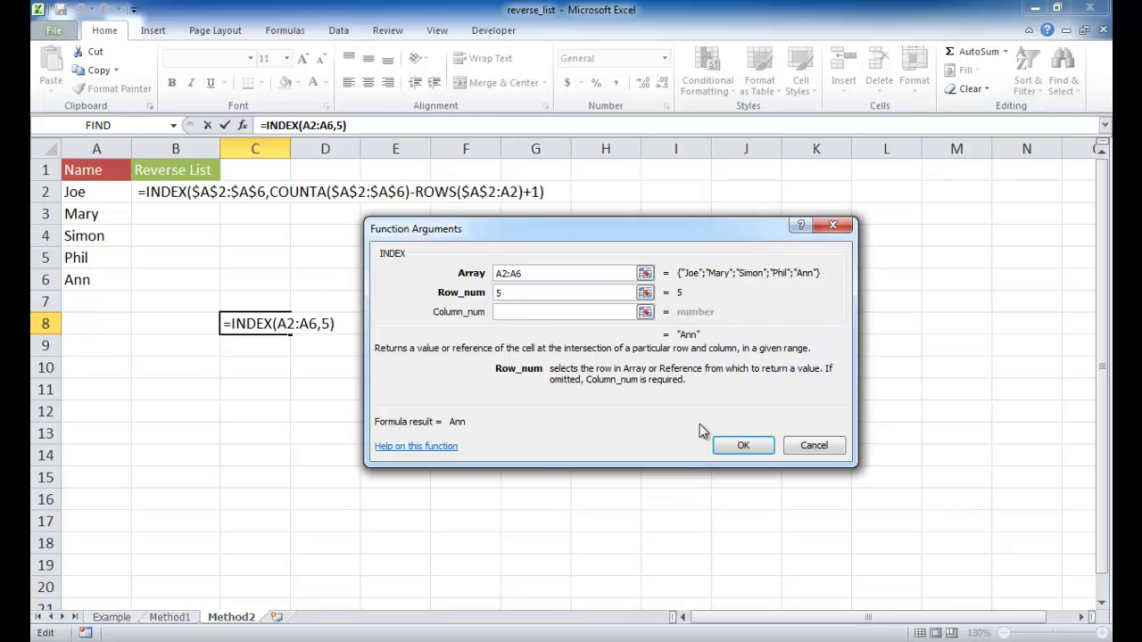
pyautogui.click(832, 449)
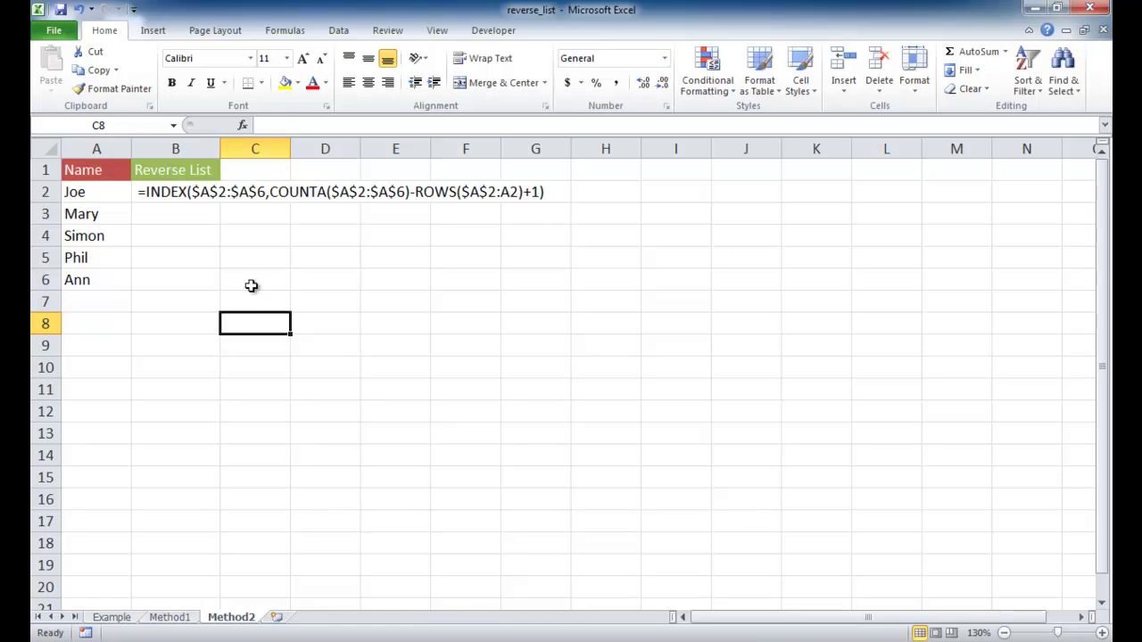
# Step: Start a COUNTA formula in C8 by searching for the function counta and opening its arguments
pyautogui.write('=counta')
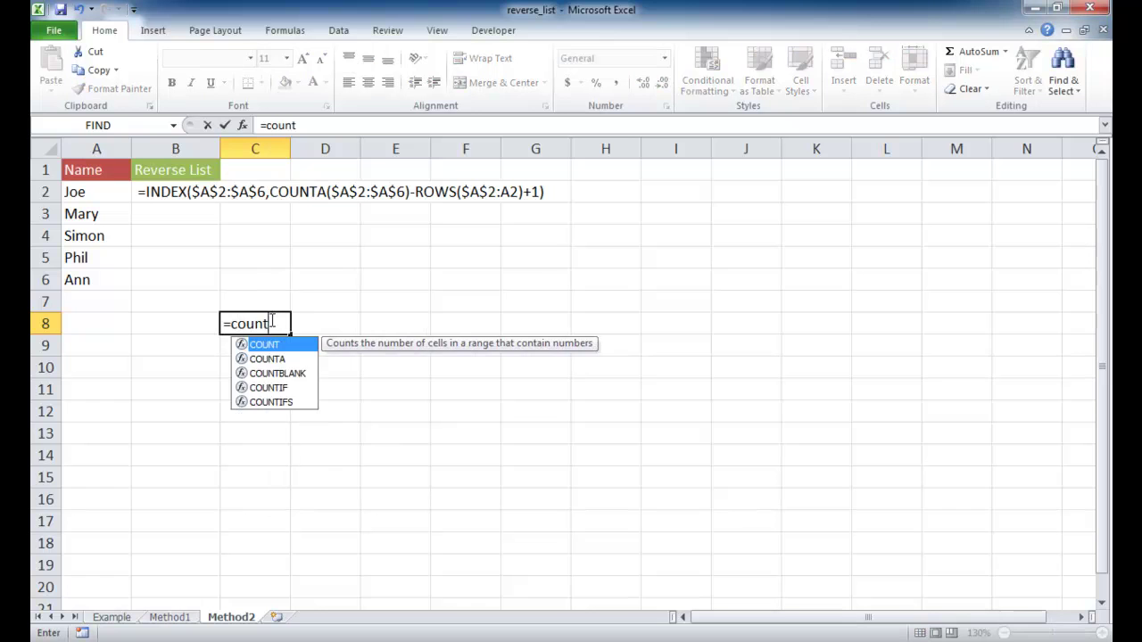
pyautogui.click(242, 125)
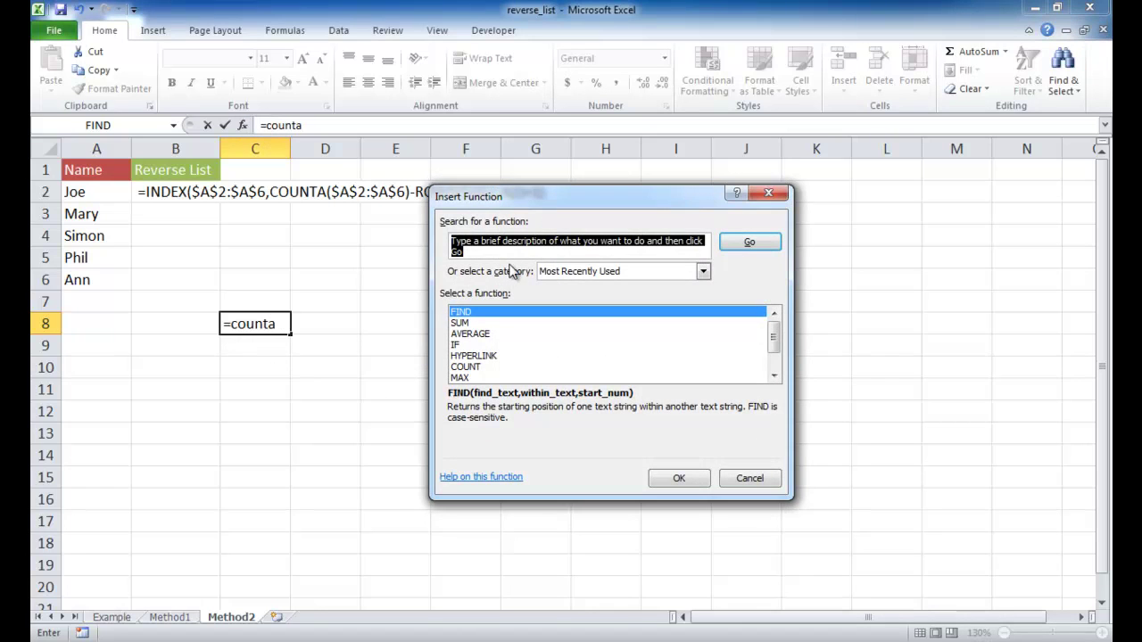
pyautogui.write('counta')
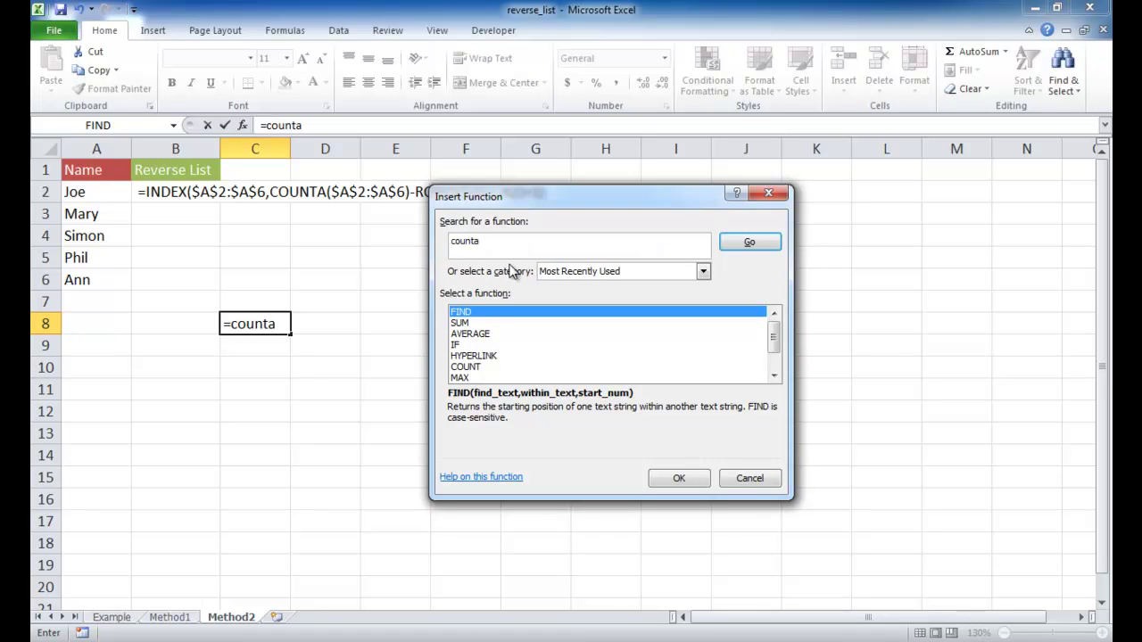
pyautogui.press('Tab')
pyautogui.press('Return')
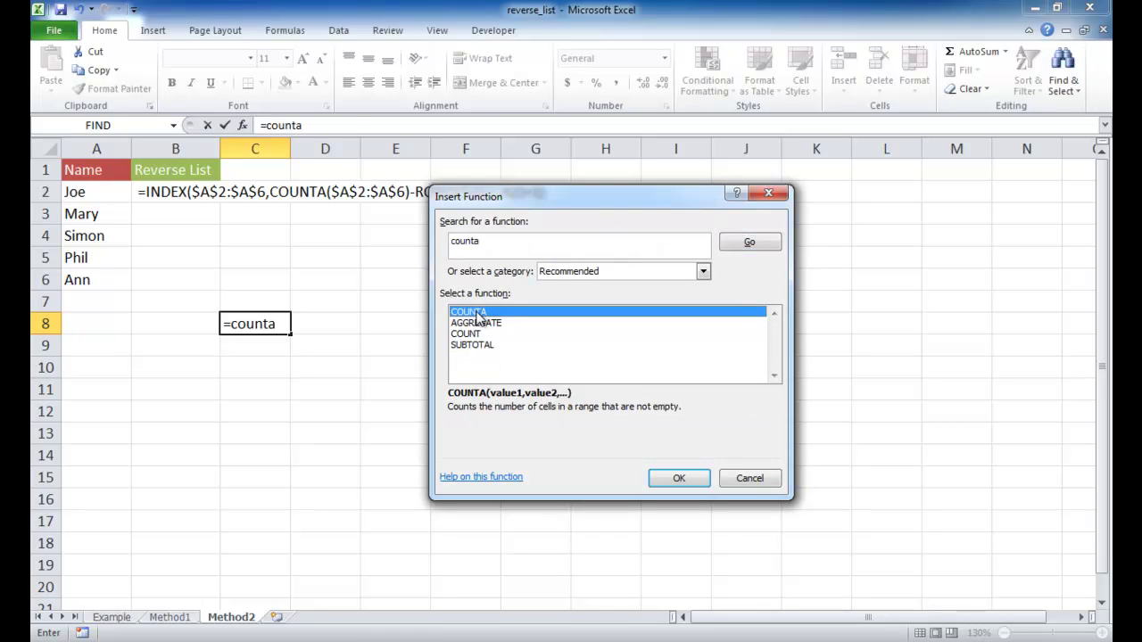
pyautogui.doubleClick(478, 315)
pyautogui.moveTo(558, 220); pyautogui.dragTo(663, 249)
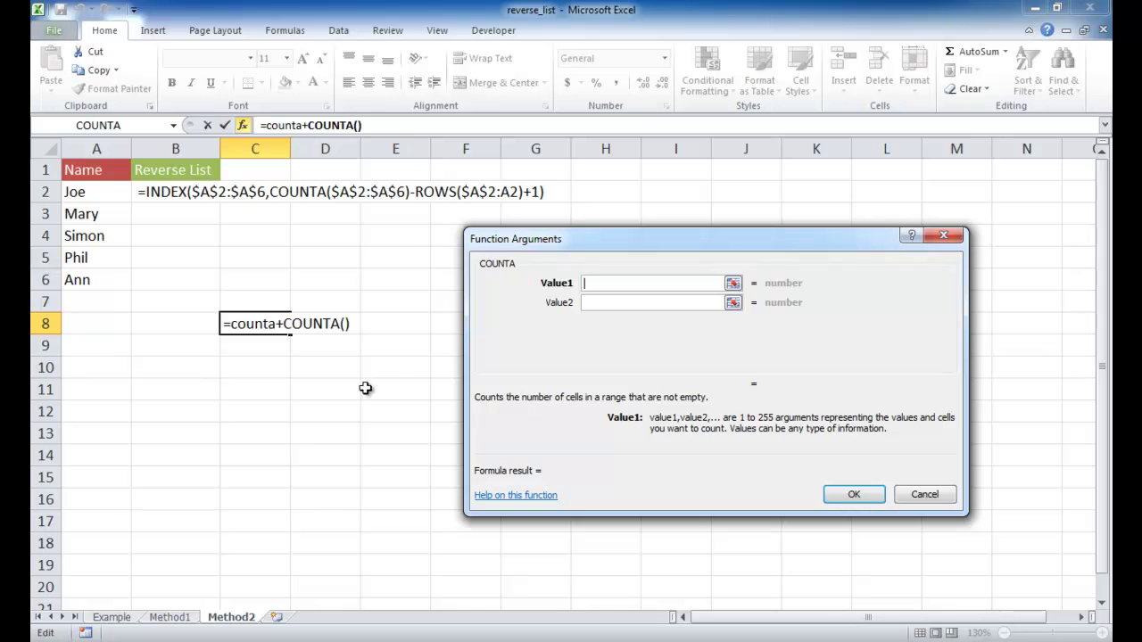
# Step: Remove the extra counta+ text from the C8 formula so that it reads =COUNTA()
pyautogui.click(309, 130)
pyautogui.moveTo(309, 130); pyautogui.dragTo(285, 132)
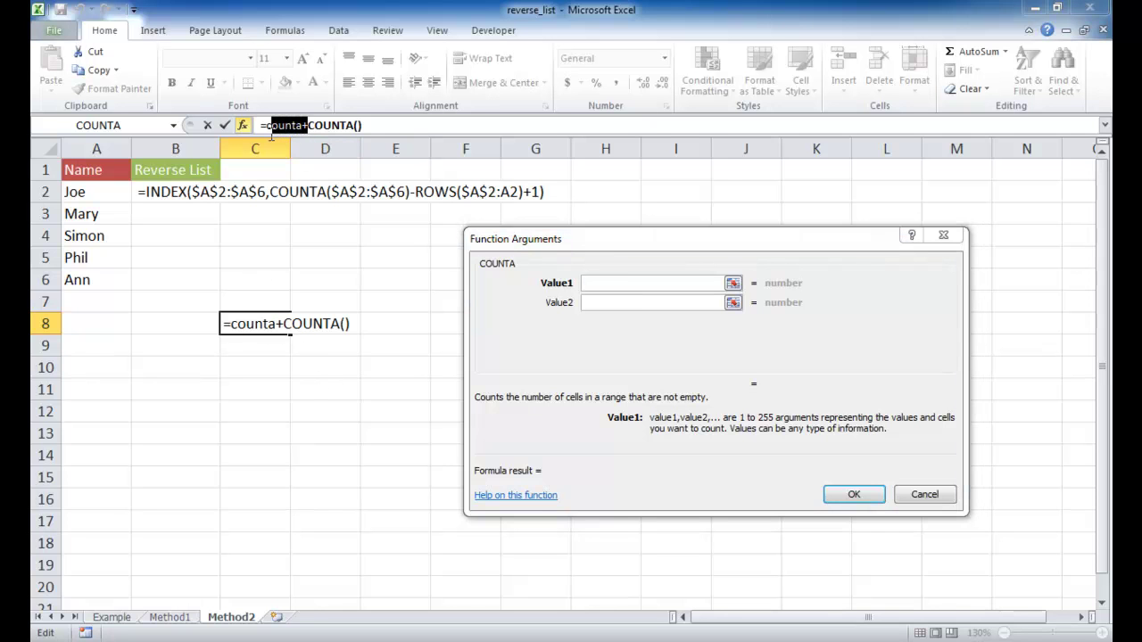
pyautogui.press('BackSpace')
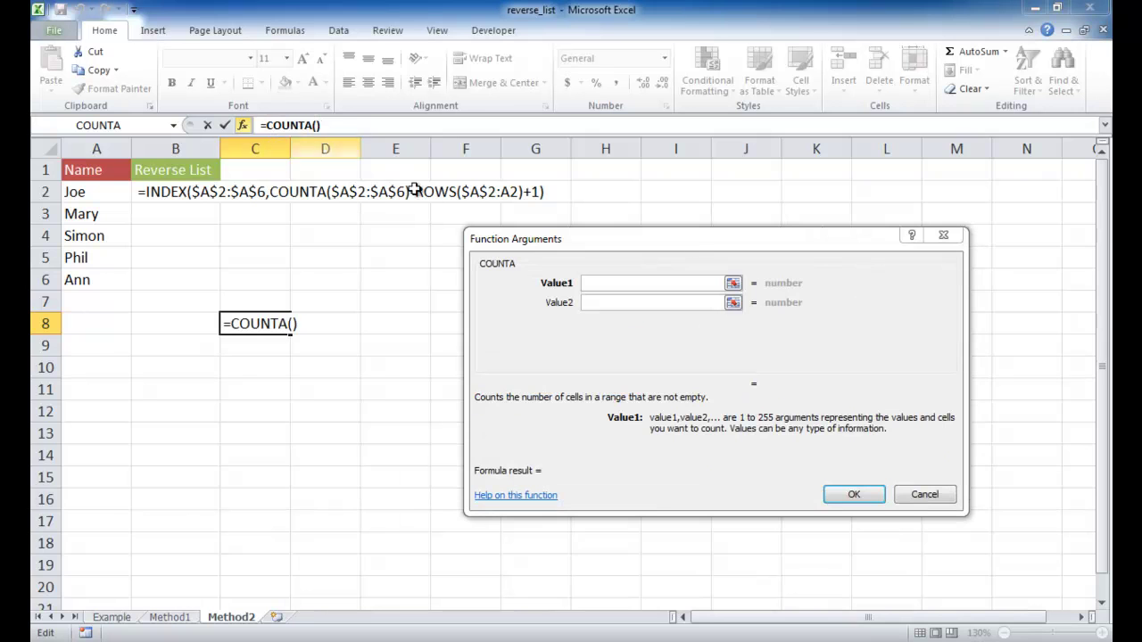
# Step: Try COUNTA in C8 with A2:A6 as Value1, and discard the formula
pyautogui.click(598, 284)
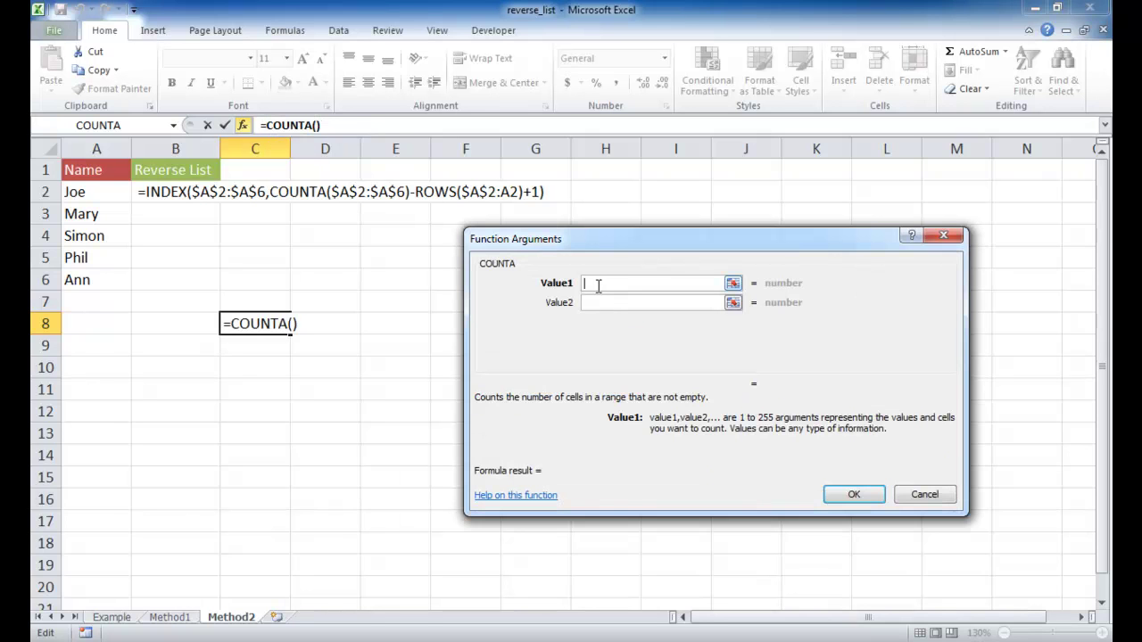
pyautogui.click(101, 192)
pyautogui.moveTo(101, 191); pyautogui.dragTo(97, 280)
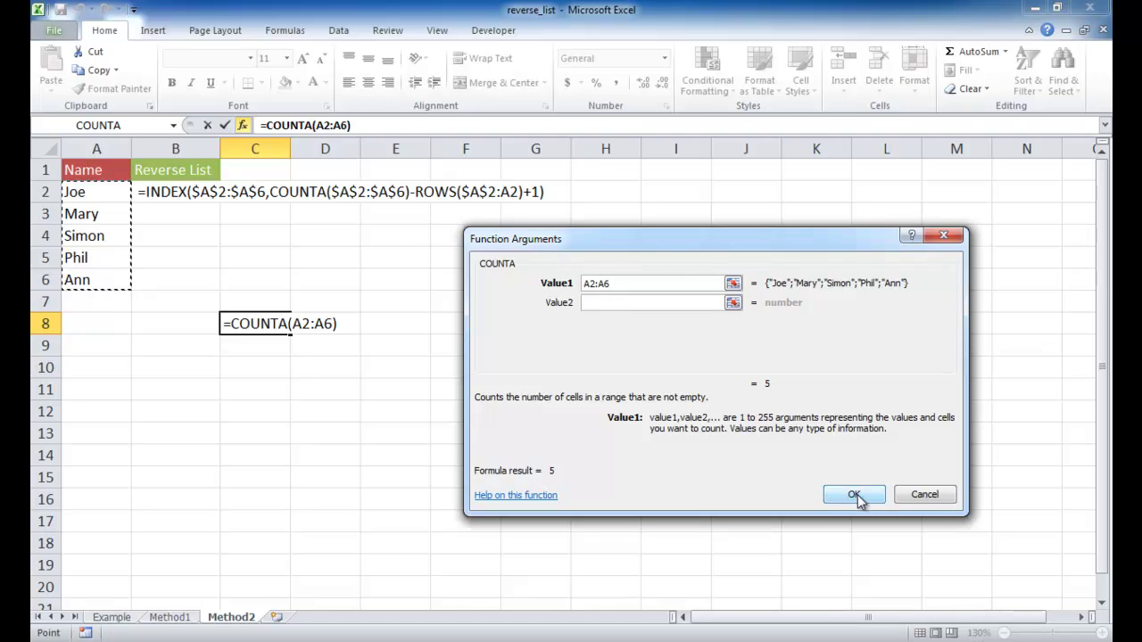
pyautogui.click(926, 497)
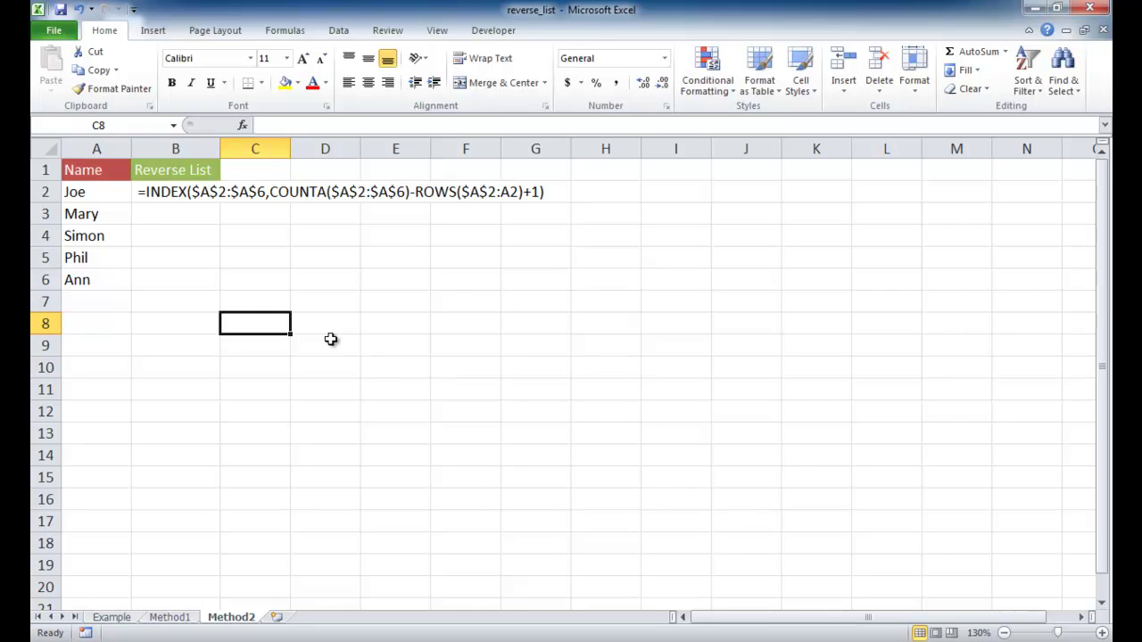
# Step: Try a ROWS formula in C8 with A2:A6 as its array, and discard it
pyautogui.write('=rows')
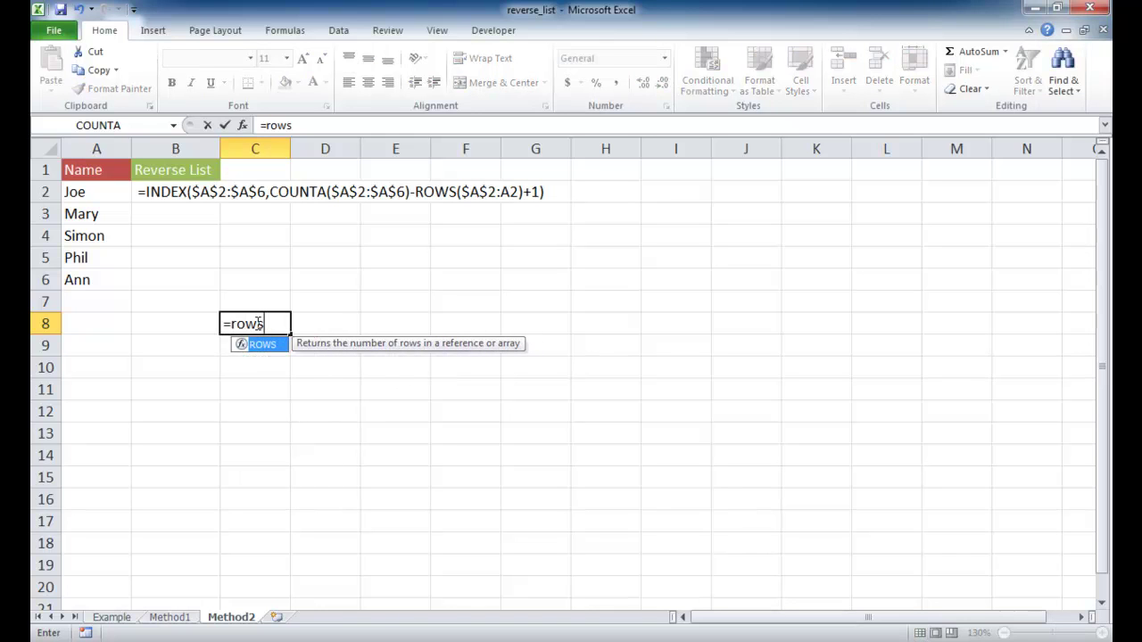
pyautogui.press('Tab')
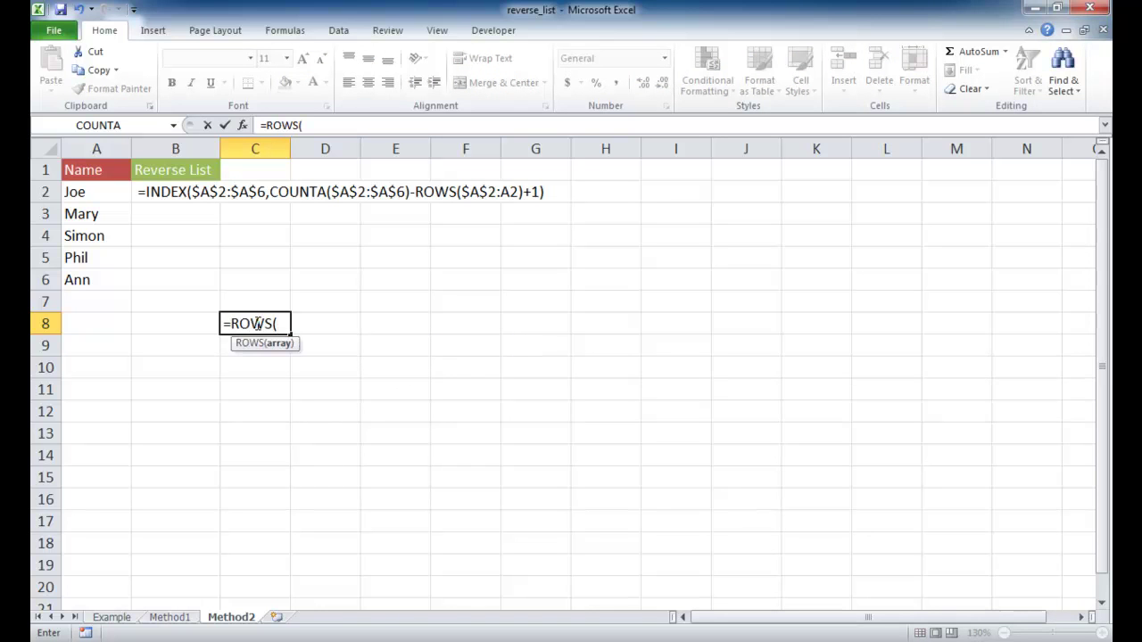
pyautogui.click(242, 126)
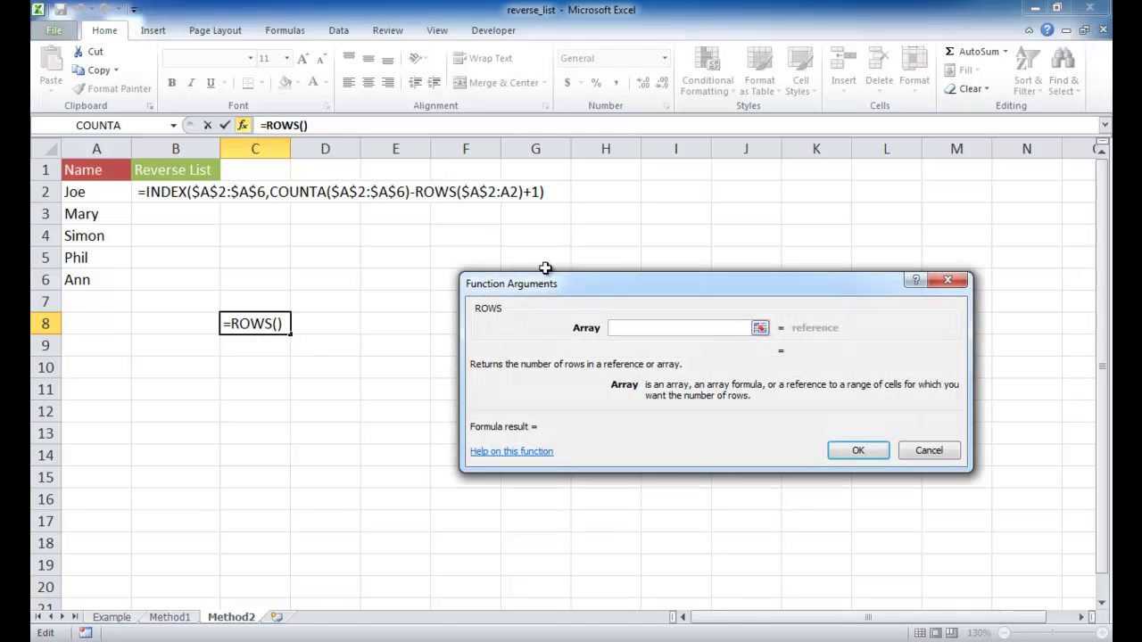
pyautogui.moveTo(615, 292); pyautogui.dragTo(575, 257)
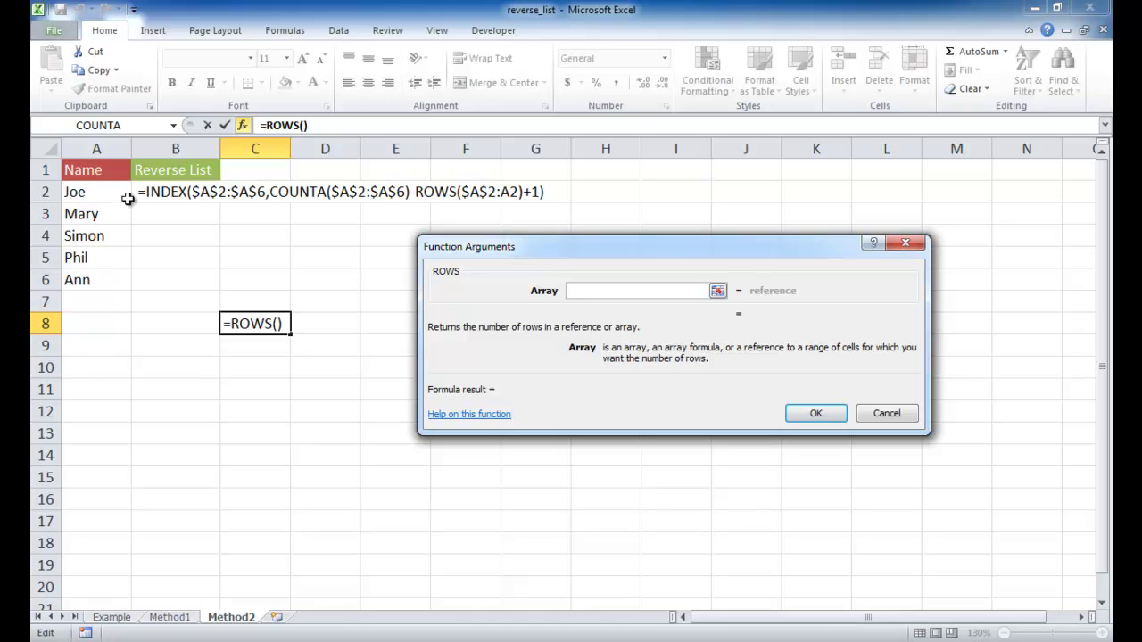
pyautogui.moveTo(128, 198); pyautogui.dragTo(102, 280)
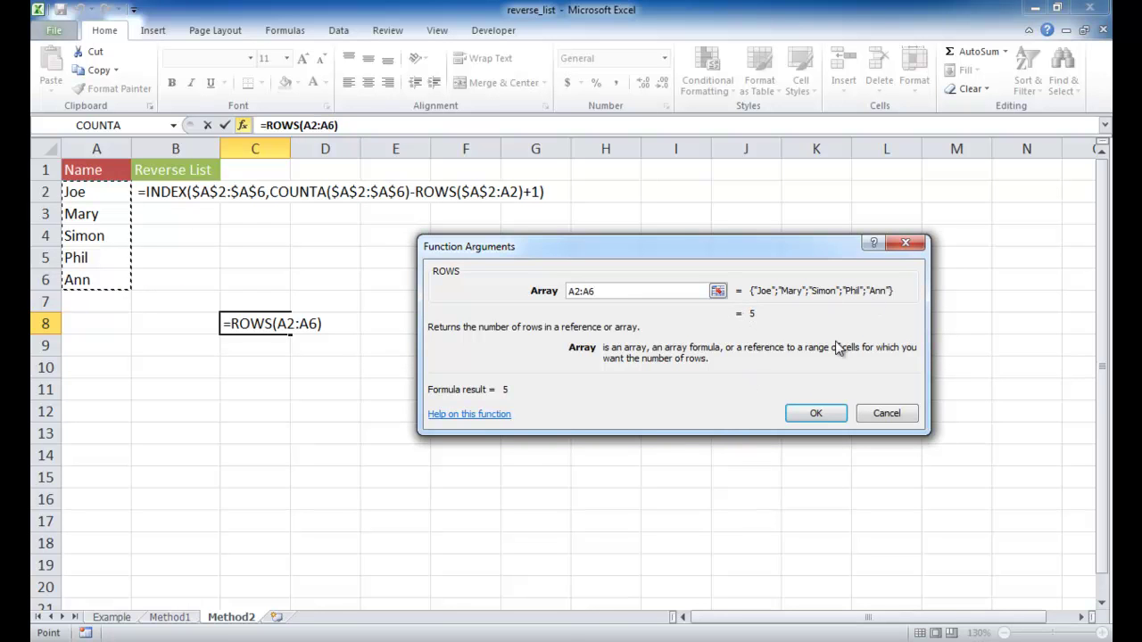
pyautogui.click(882, 415)
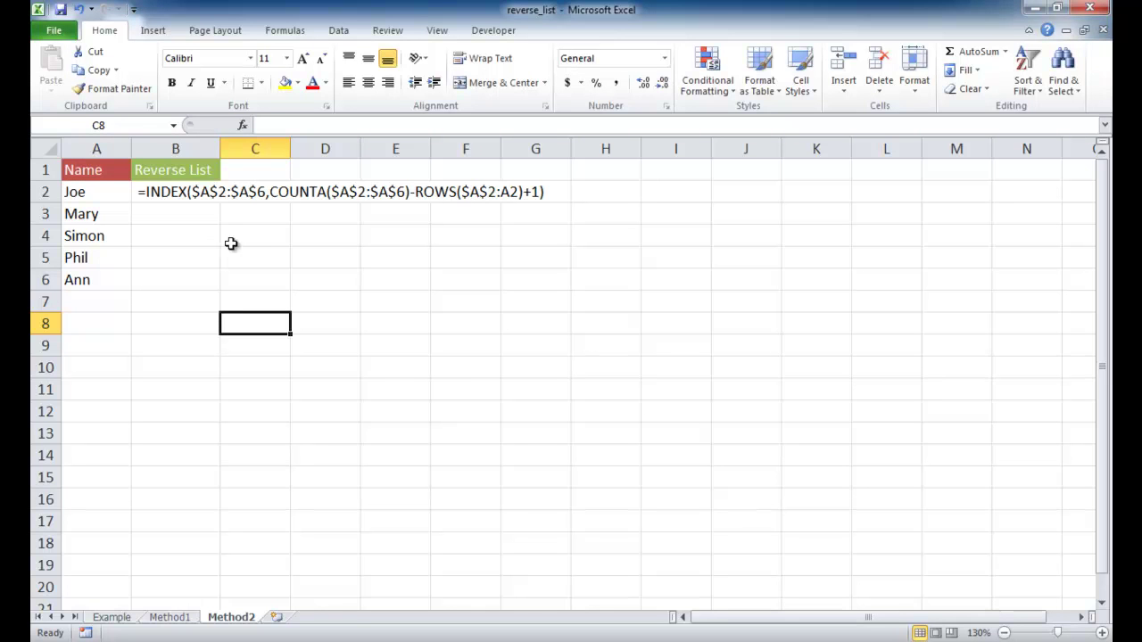
# Step: Remove the leading space before the INDEX formula in B2 and enter it as a live formula
pyautogui.click(164, 190)
pyautogui.click(197, 280)
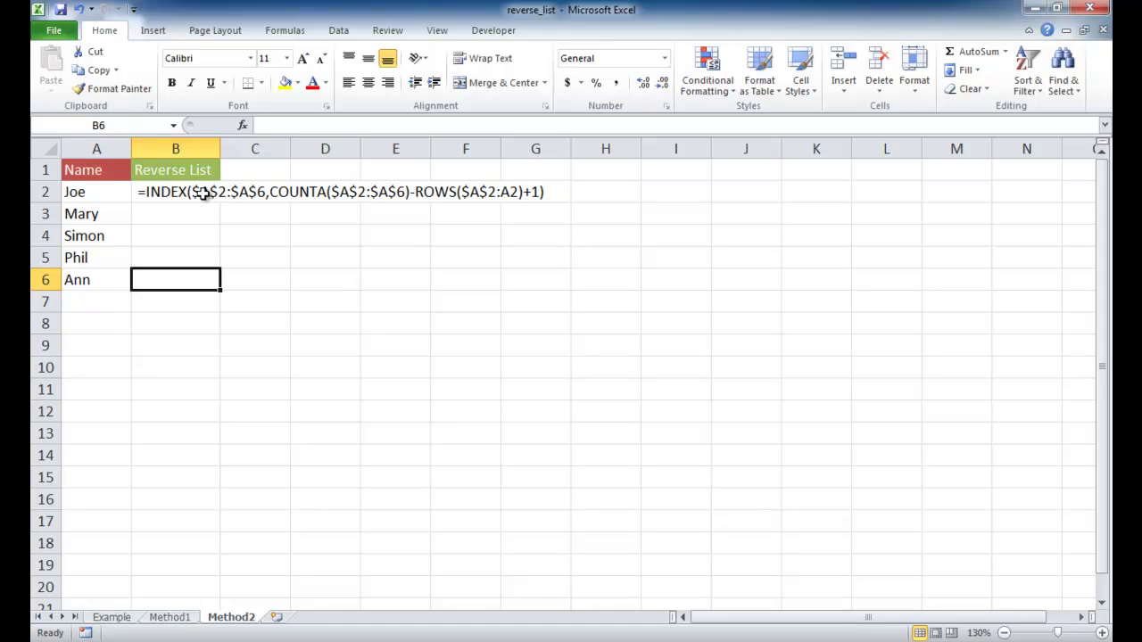
pyautogui.moveTo(83, 189); pyautogui.dragTo(81, 279)
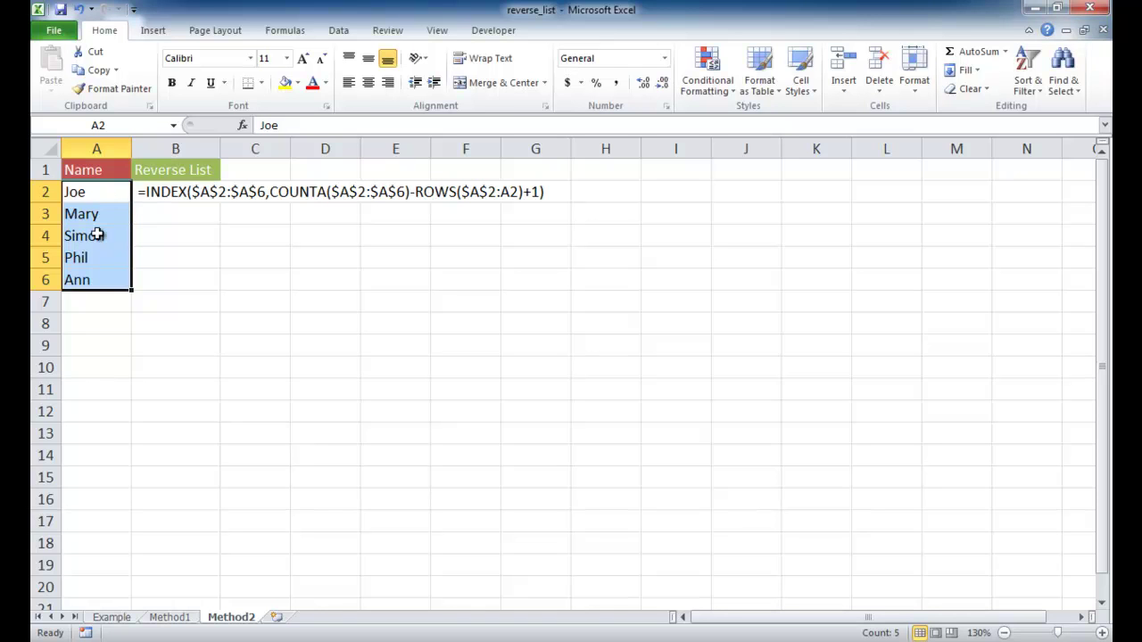
pyautogui.click(148, 190)
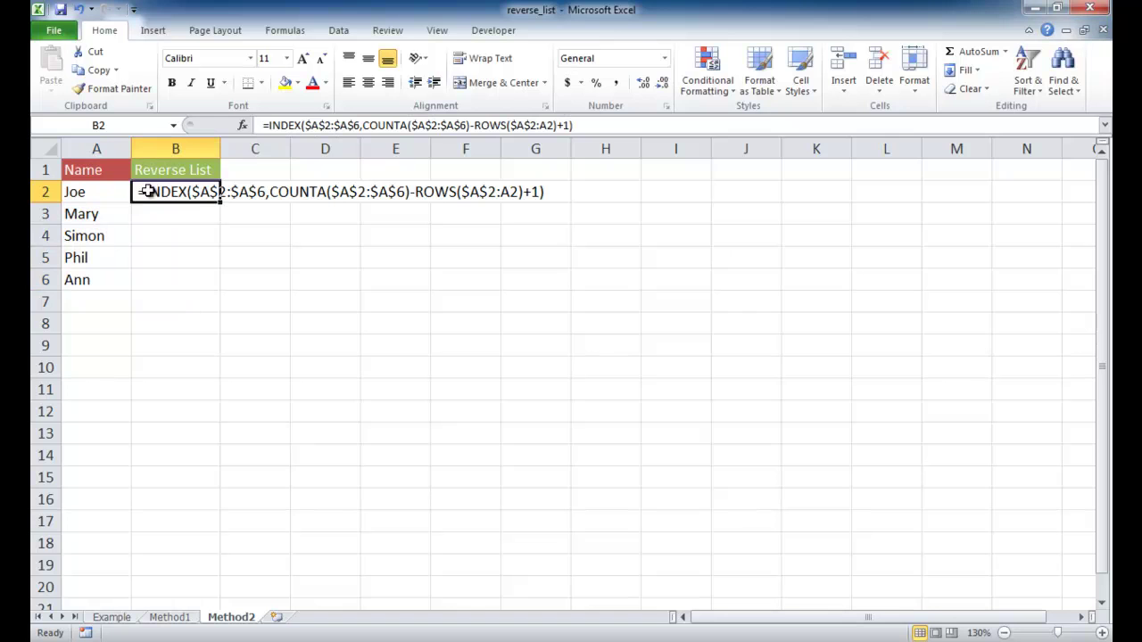
pyautogui.click(265, 125)
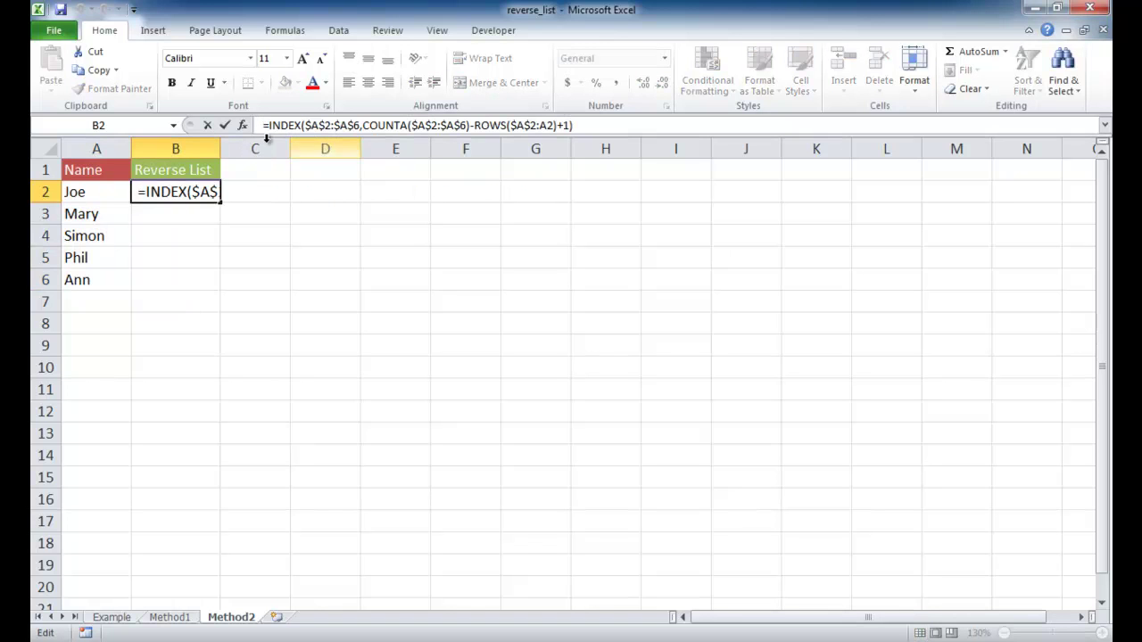
pyautogui.click(468, 126)
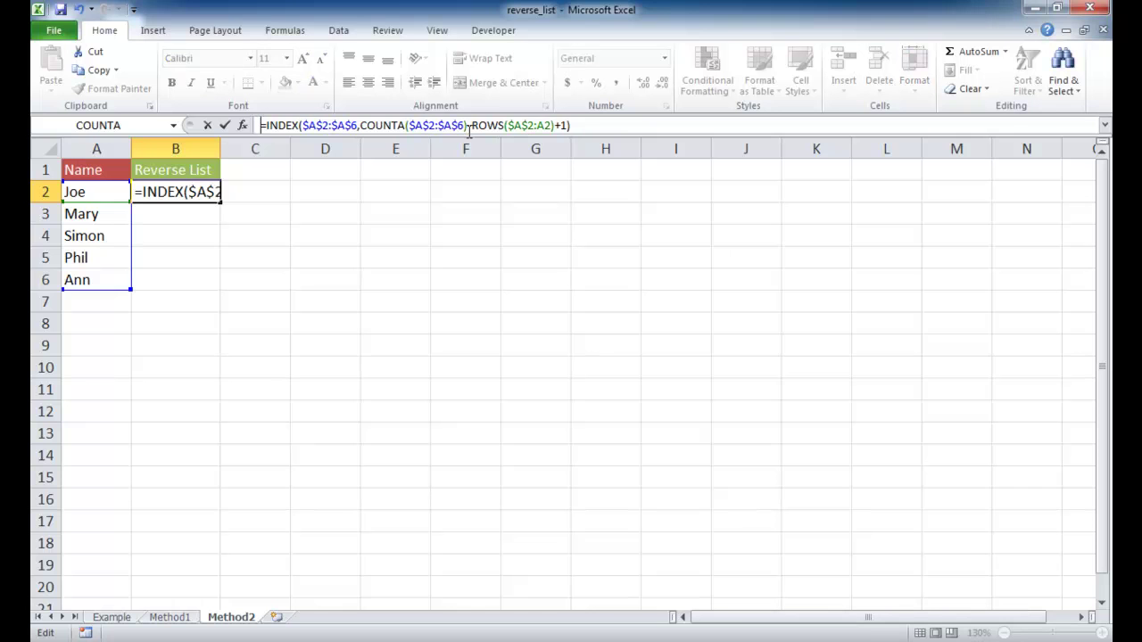
pyautogui.press('Return')
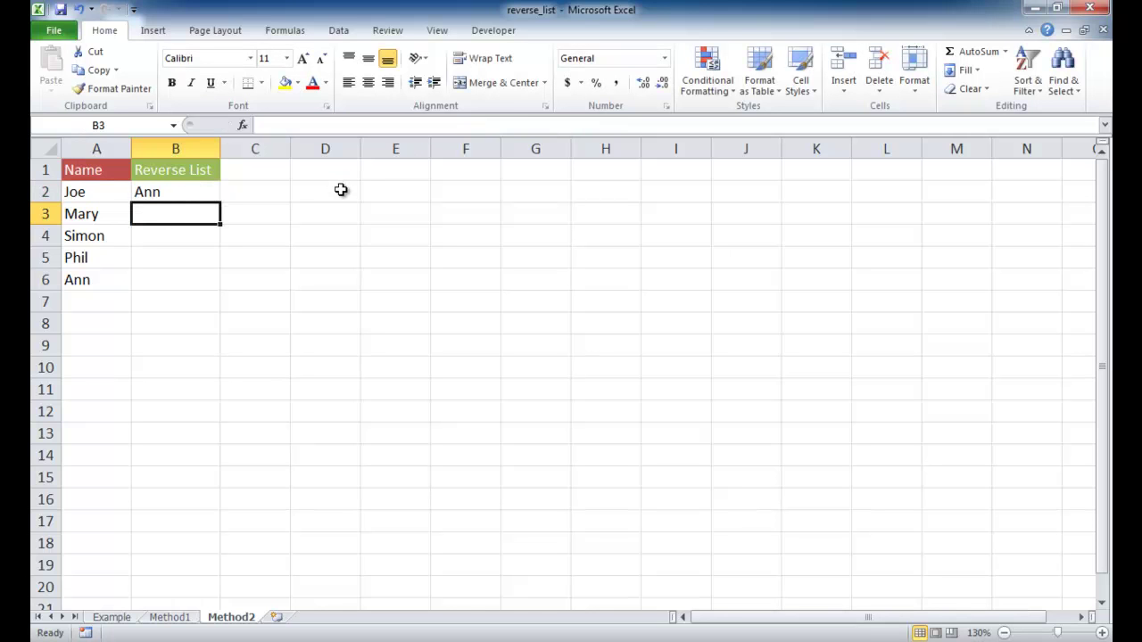
# Step: Evaluate the B2 formula part by part through to its final result, and close the evaluation
pyautogui.click(179, 192)
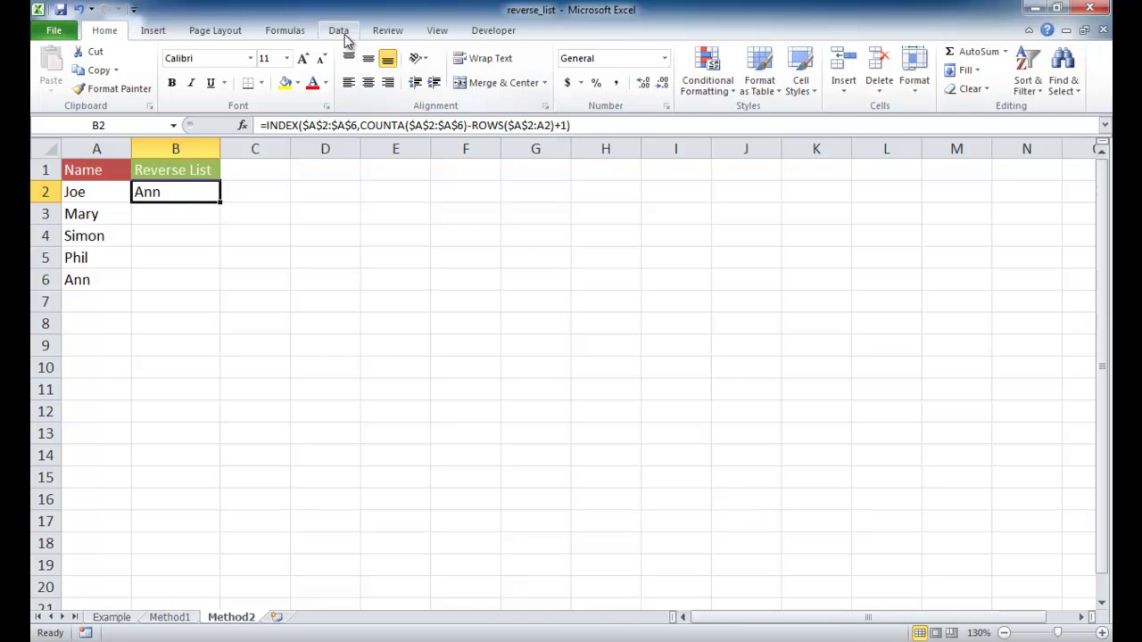
pyautogui.click(346, 32)
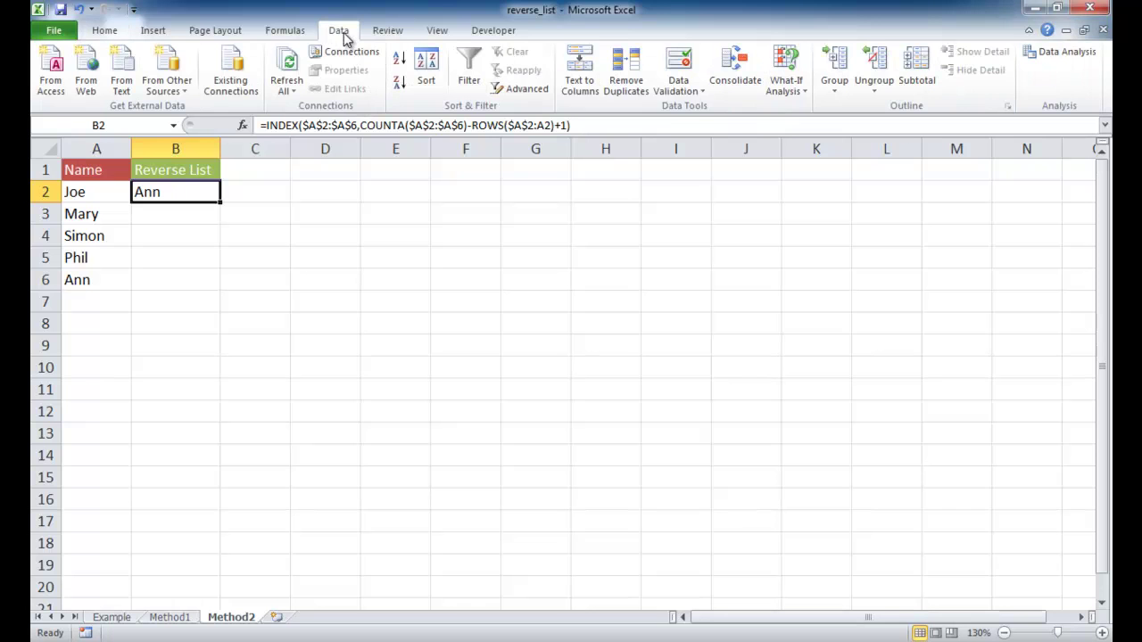
pyautogui.click(283, 30)
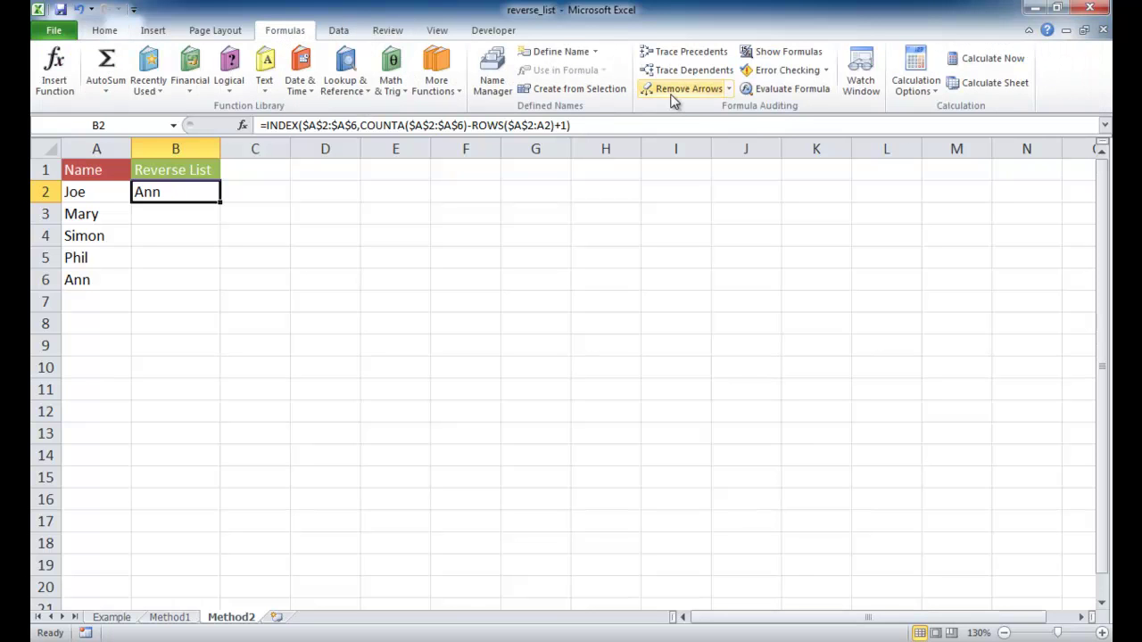
pyautogui.click(787, 91)
pyautogui.moveTo(675, 230); pyautogui.dragTo(583, 216)
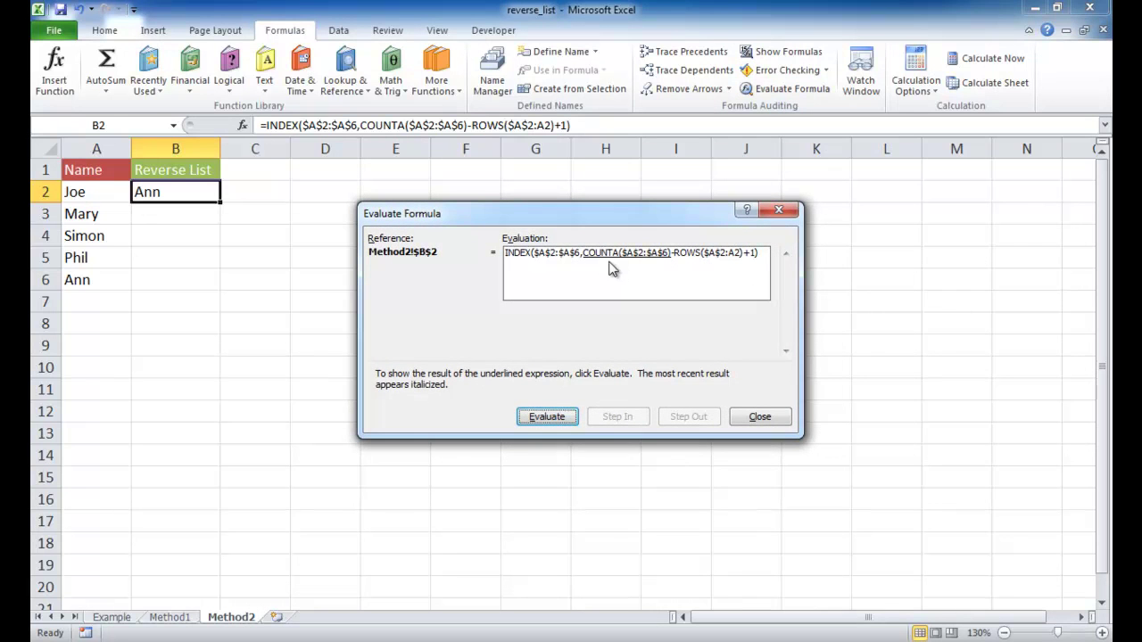
pyautogui.click(560, 421)
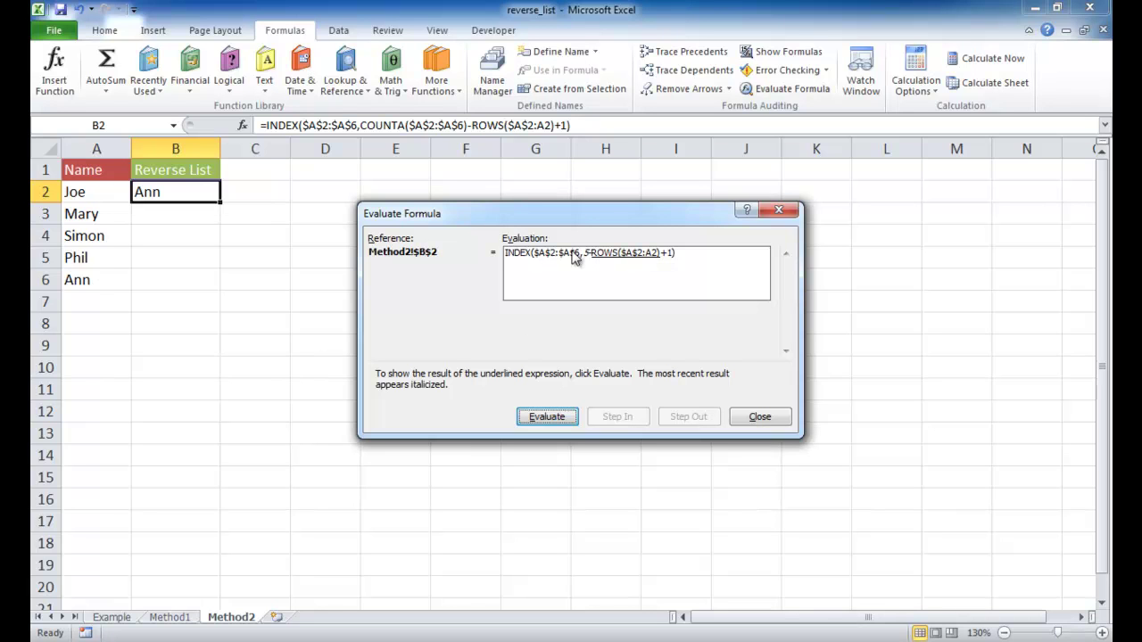
pyautogui.click(544, 417)
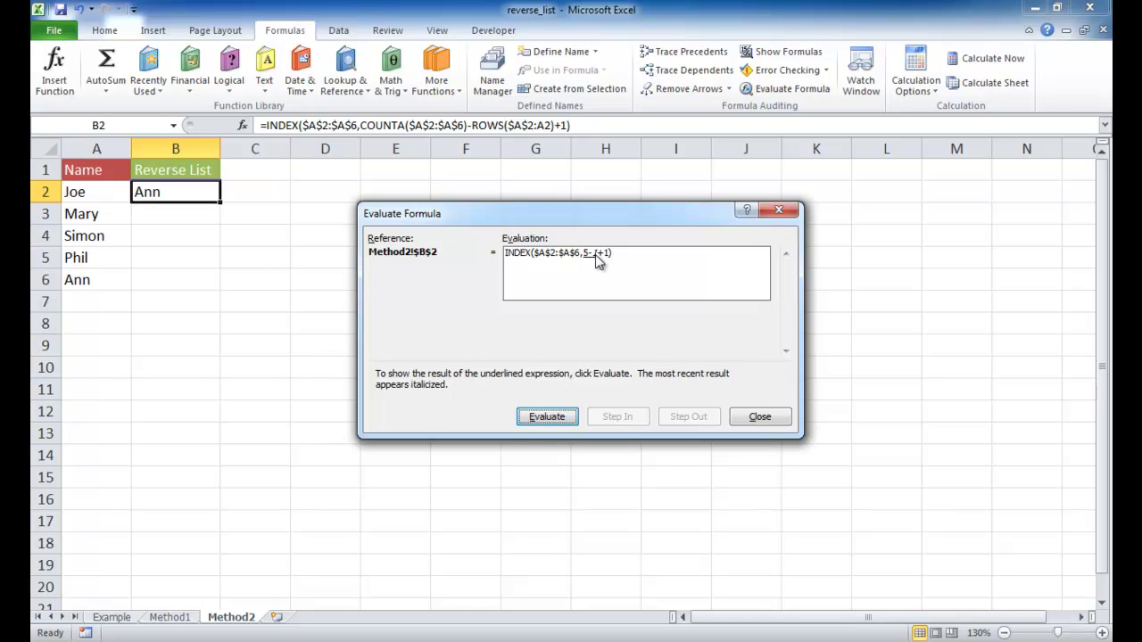
pyautogui.click(547, 416)
pyautogui.click(570, 416)
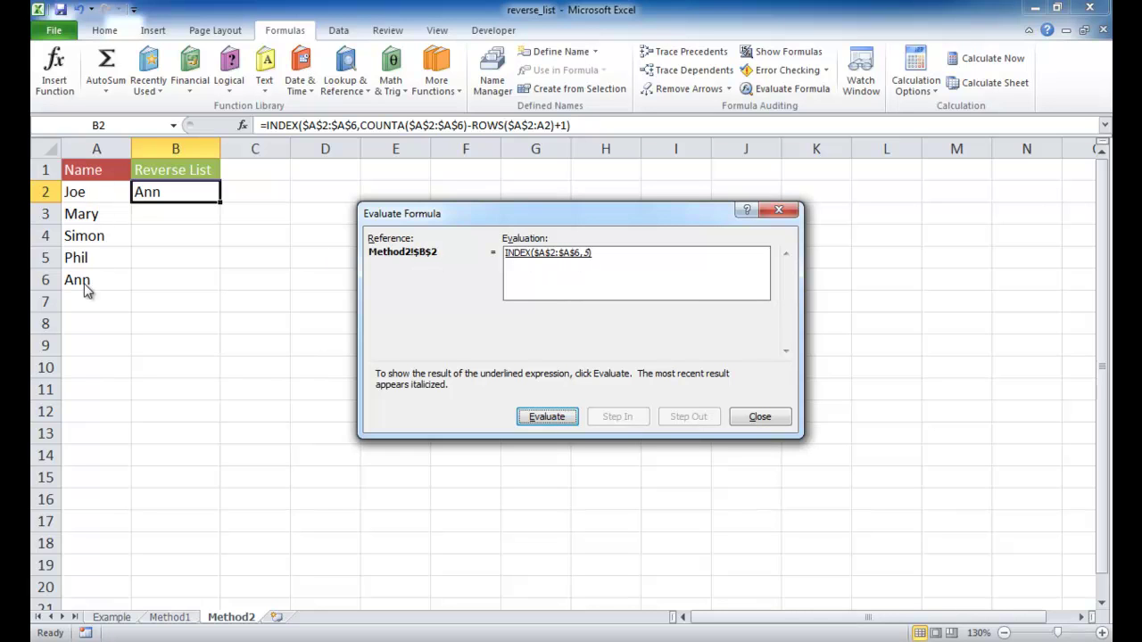
pyautogui.click(536, 416)
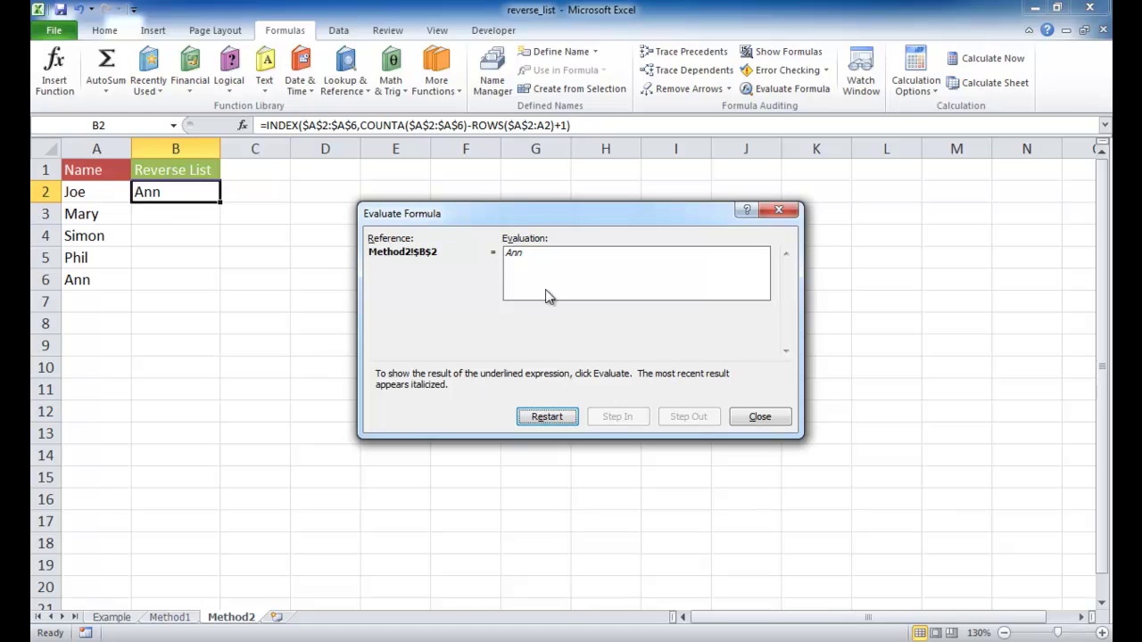
pyautogui.click(771, 421)
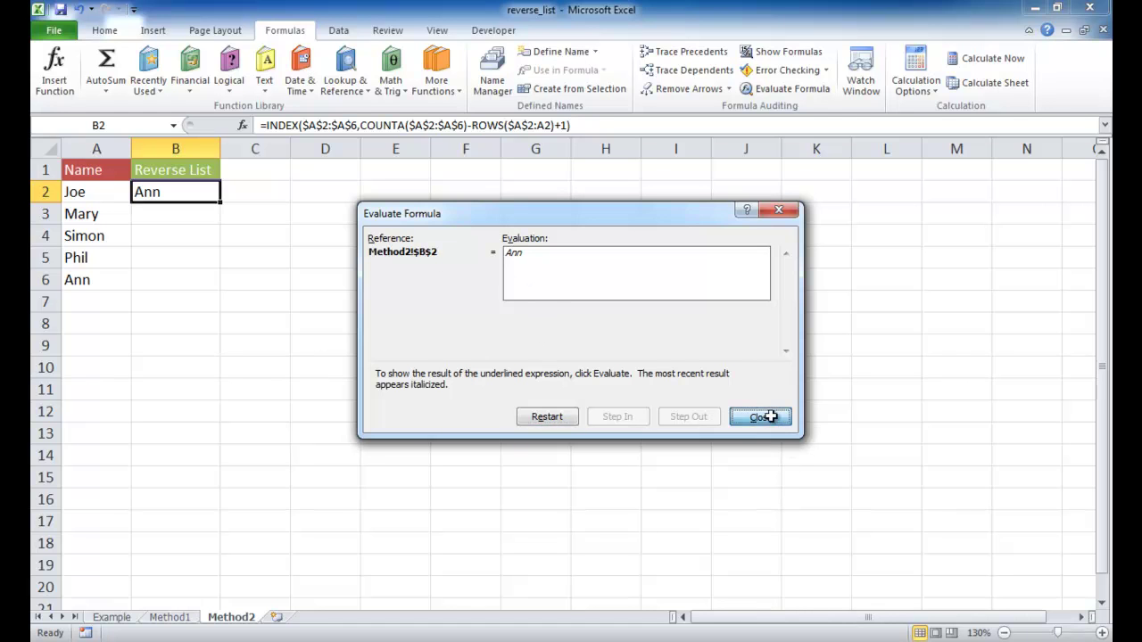
# Step: Fill the B2 formula down to B6 and check the ROWS range in the formulas of B2 through B5
pyautogui.doubleClick(221, 203)
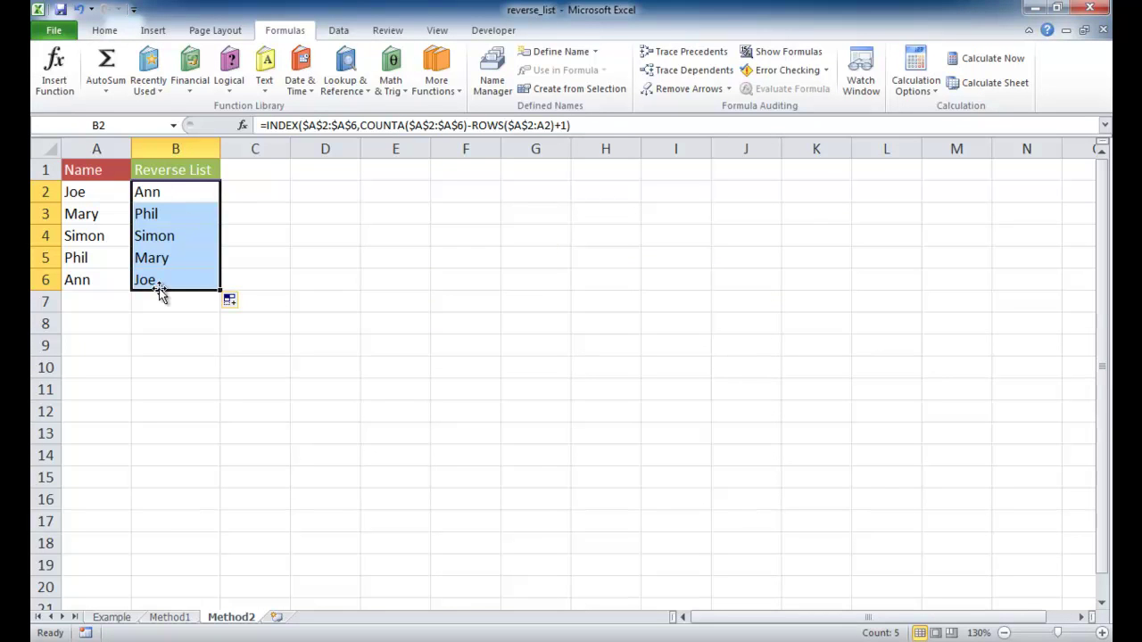
pyautogui.click(163, 200)
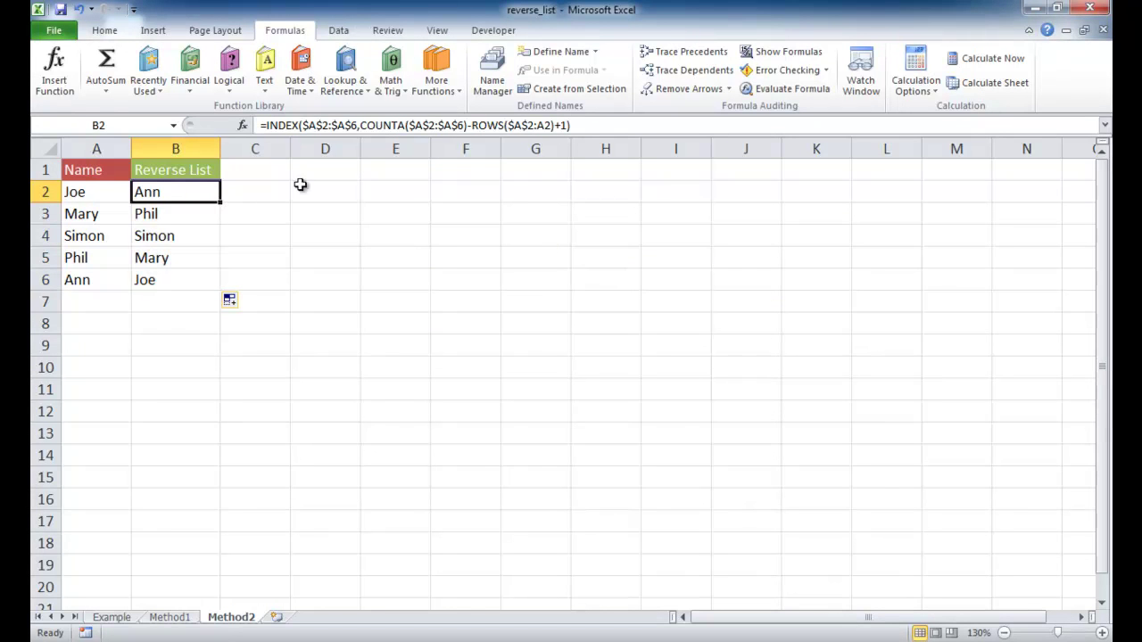
pyautogui.click(540, 126)
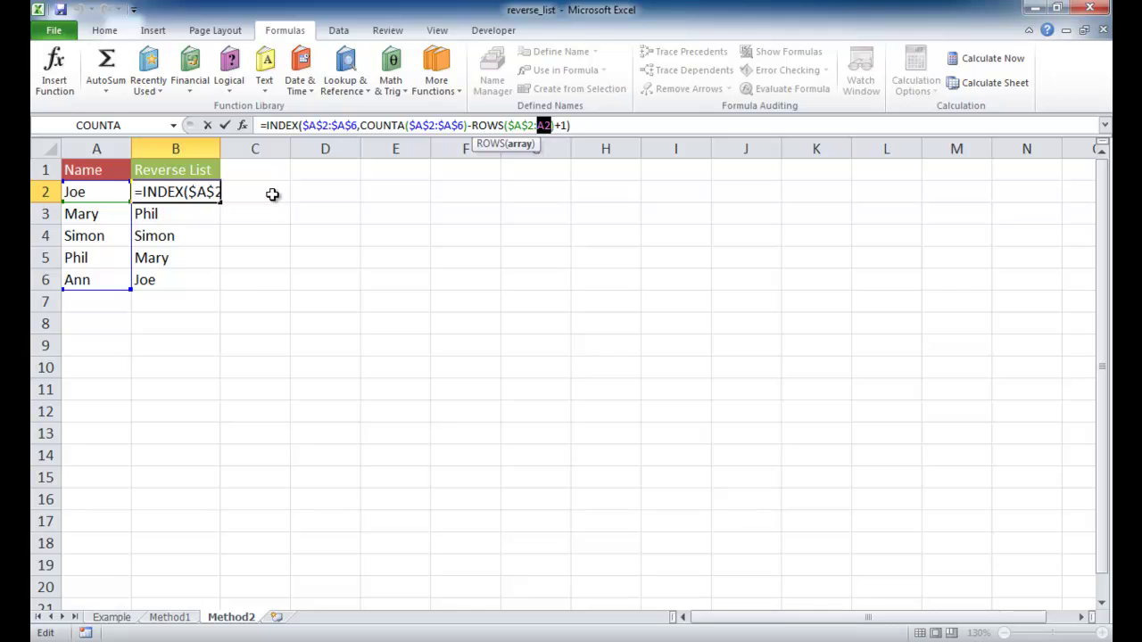
pyautogui.hotkey('ctrl', 'Return')
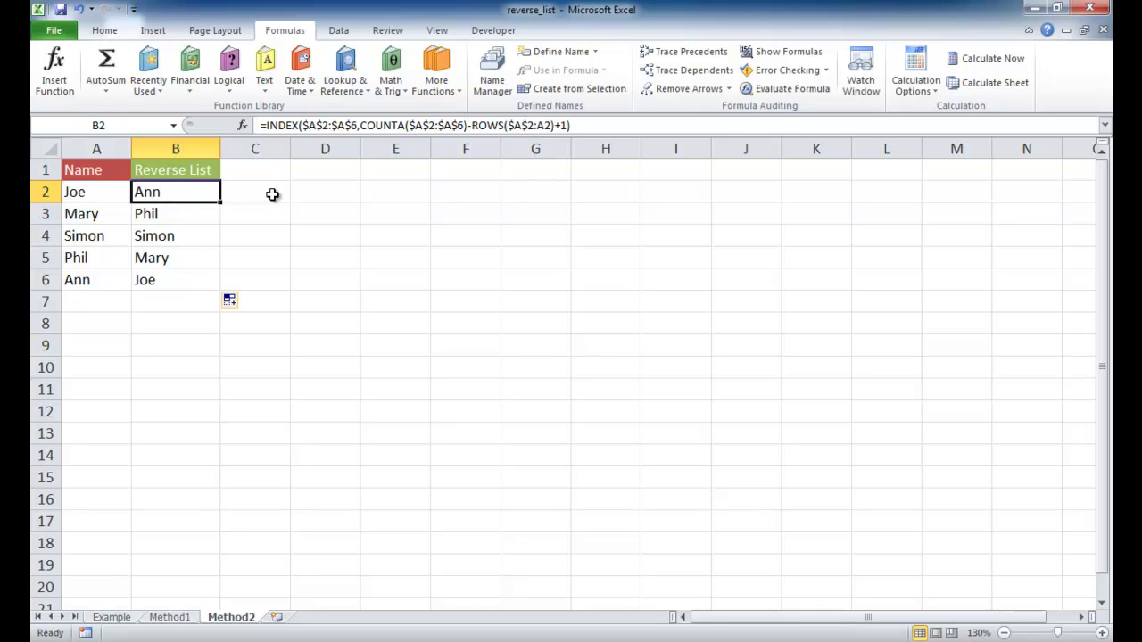
pyautogui.click(196, 214)
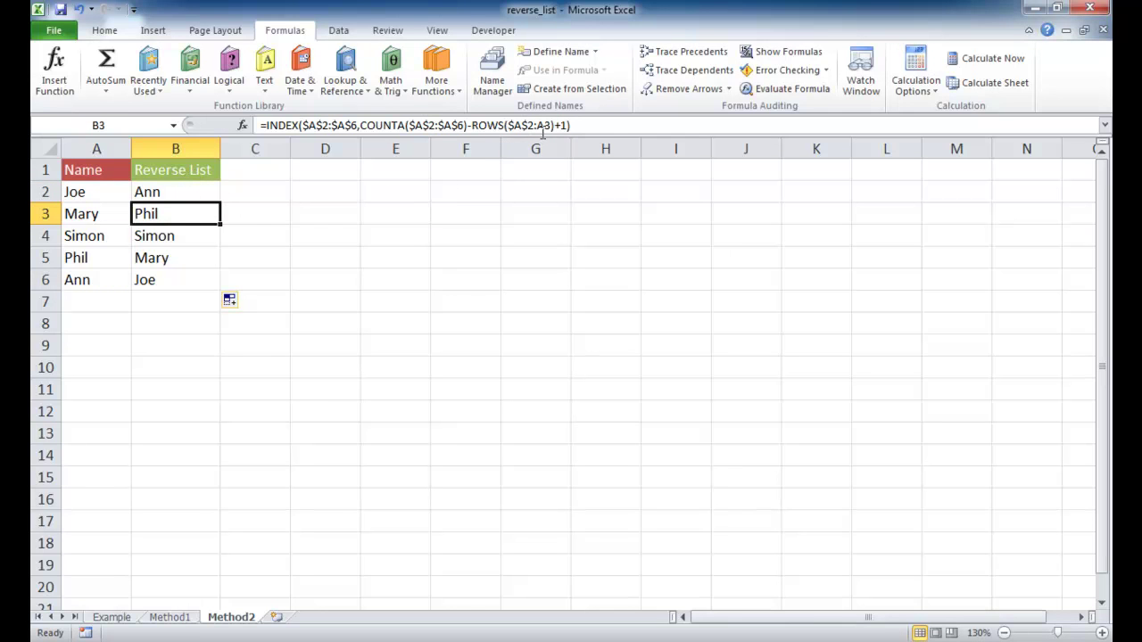
pyautogui.click(193, 236)
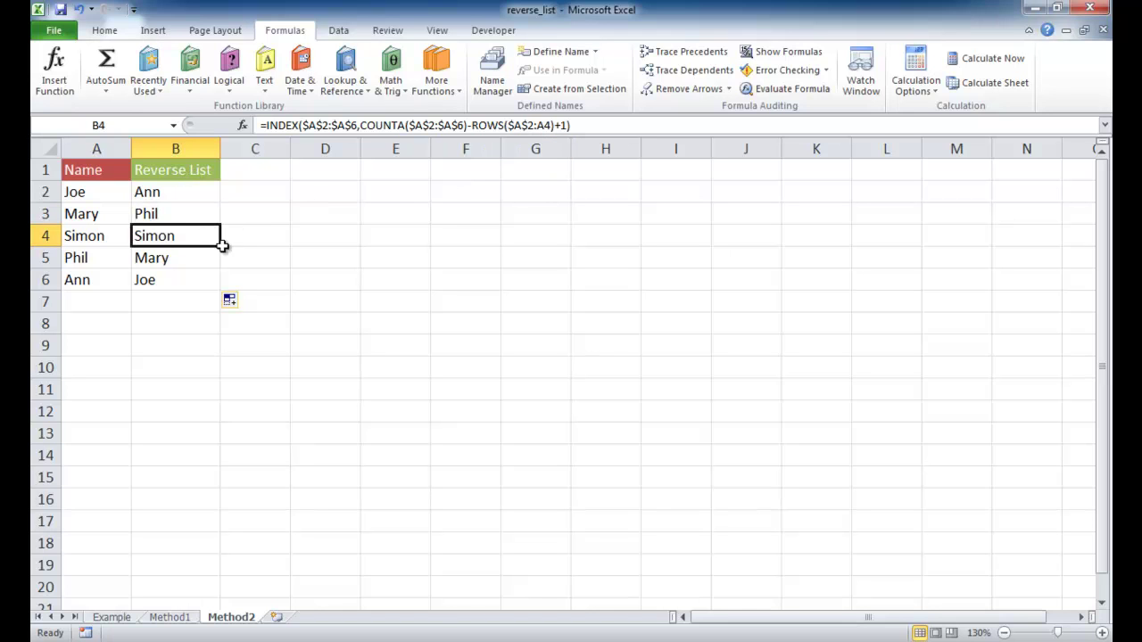
pyautogui.click(186, 257)
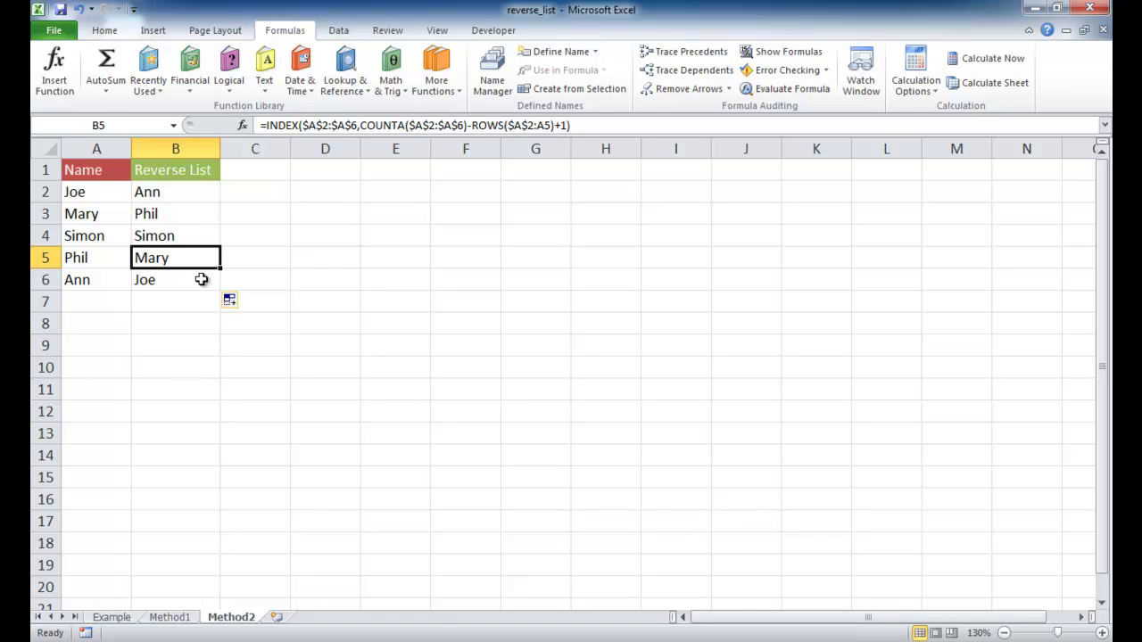
# Step: Evaluate the B6 formula part by part up to the final INDEX lookup, and close the evaluation
pyautogui.click(196, 282)
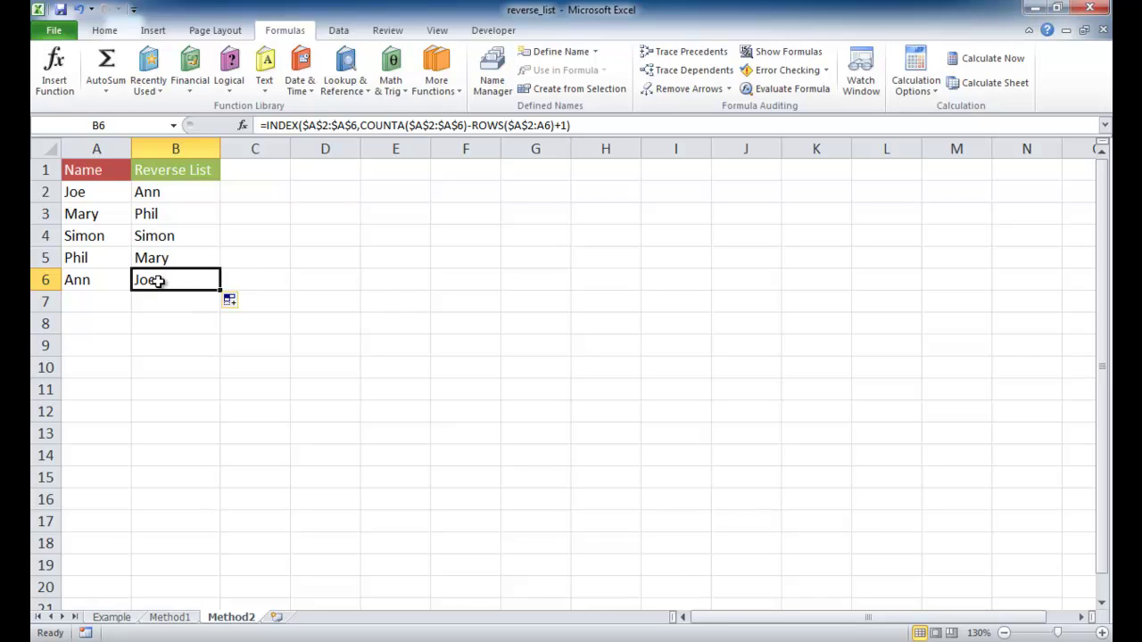
pyautogui.click(775, 92)
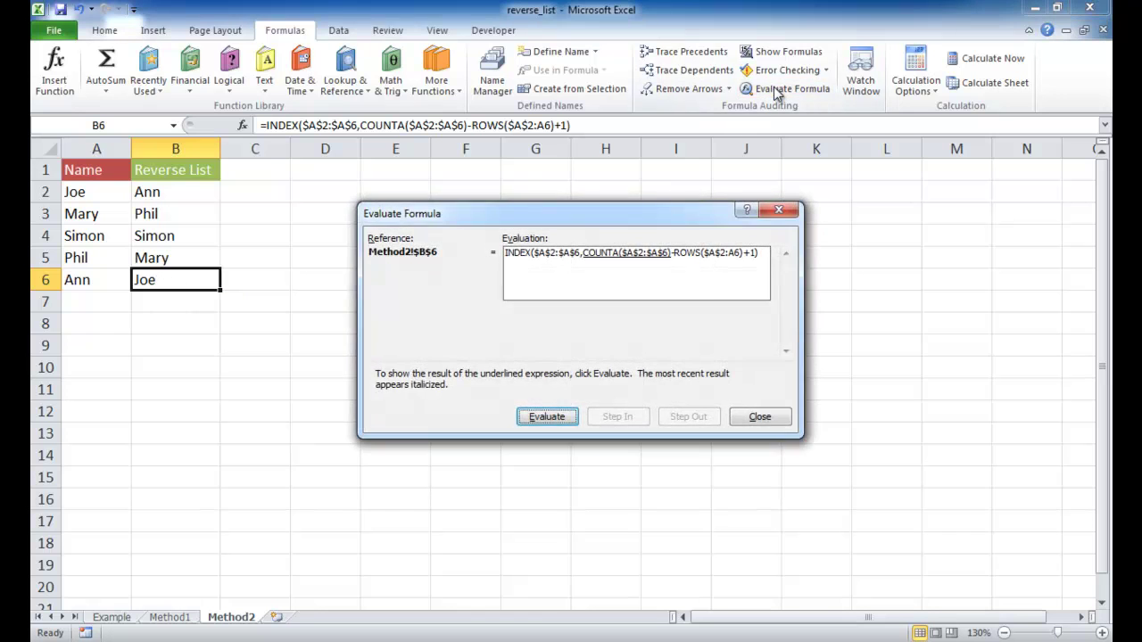
pyautogui.moveTo(689, 212); pyautogui.dragTo(722, 193)
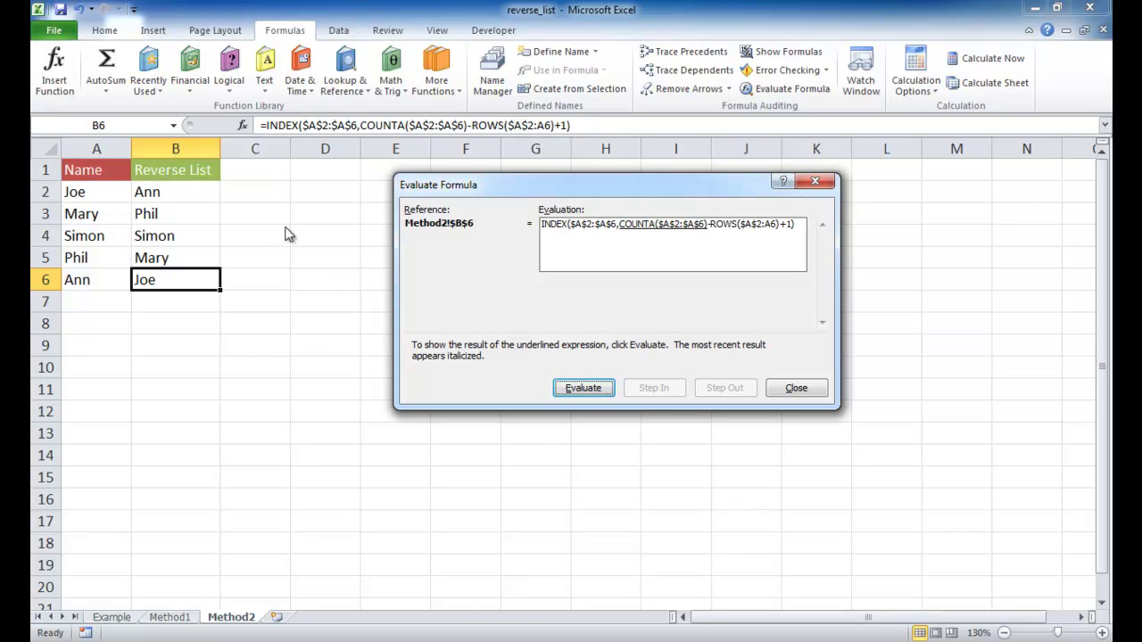
pyautogui.click(596, 386)
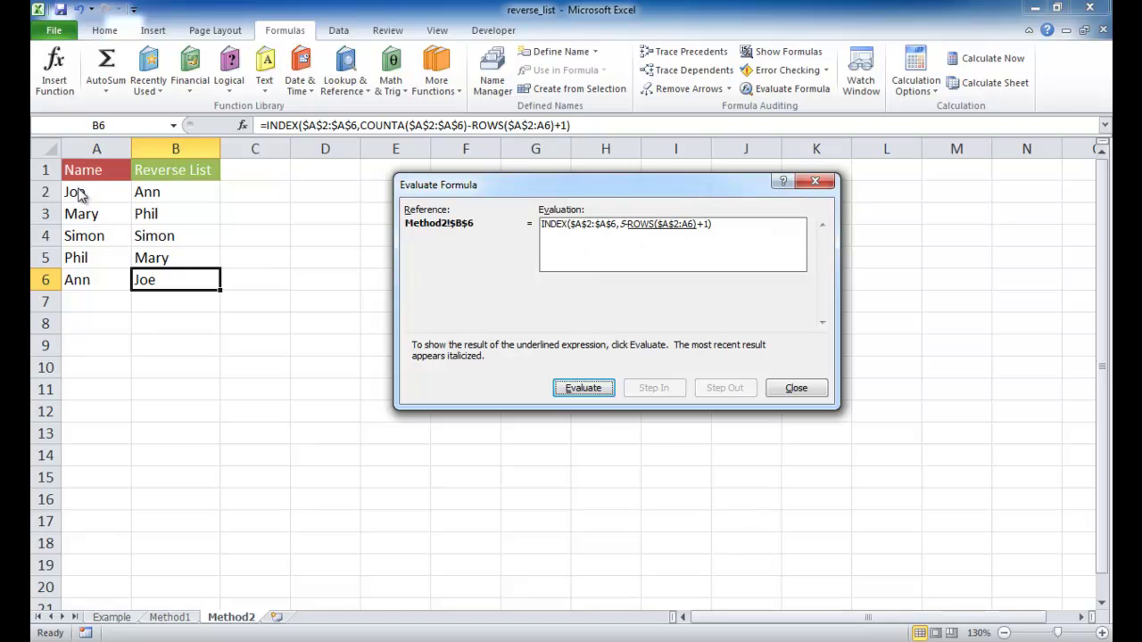
pyautogui.click(578, 390)
pyautogui.click(591, 386)
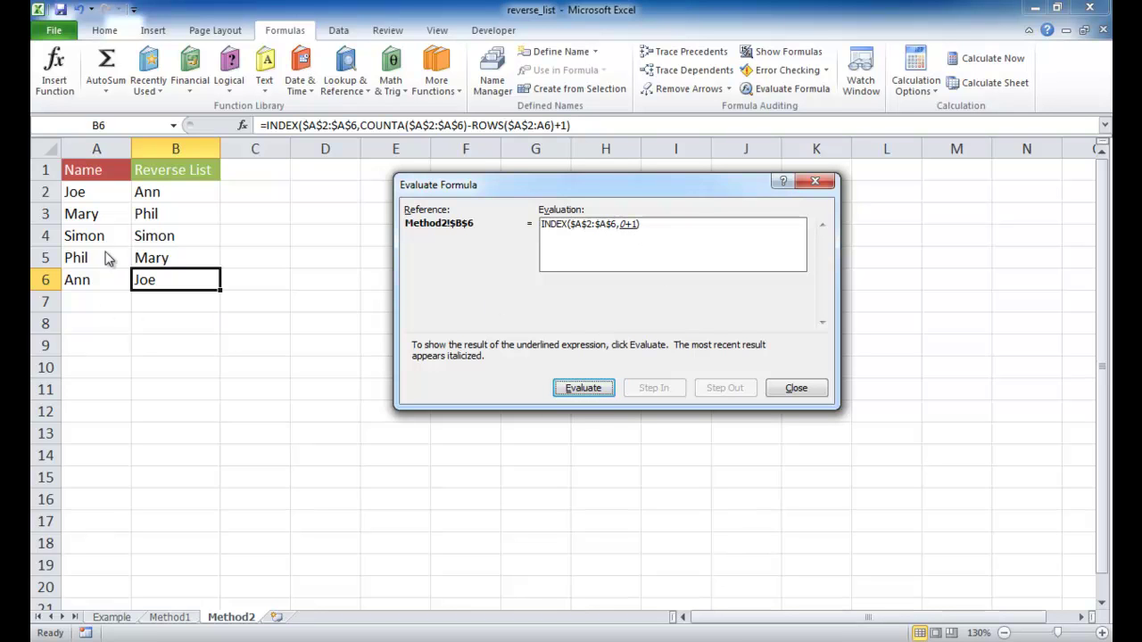
pyautogui.click(584, 388)
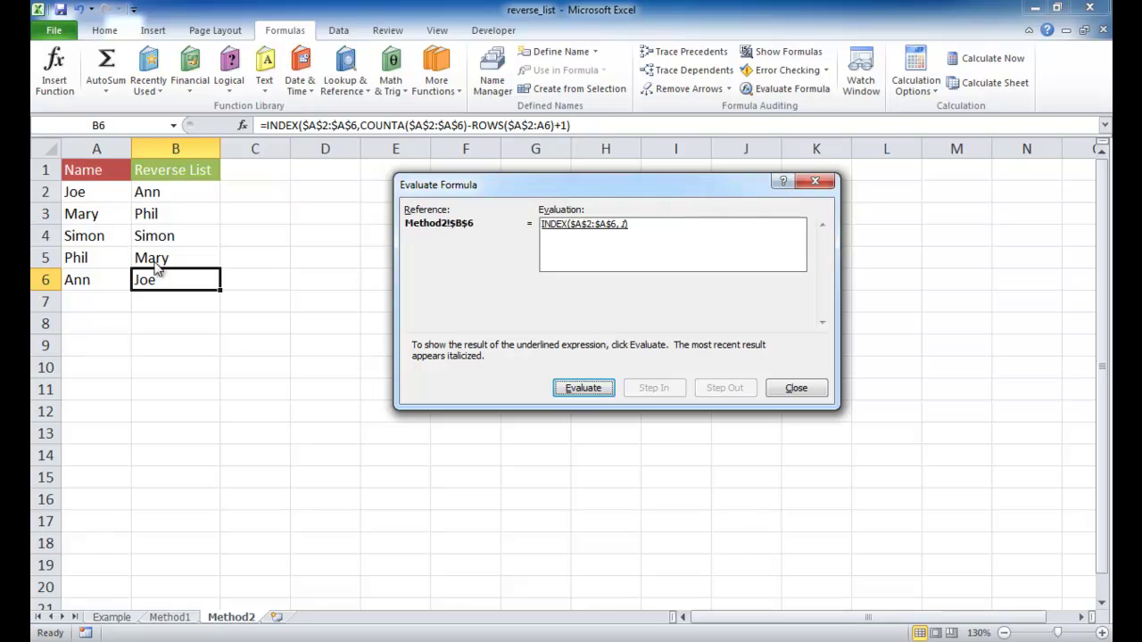
pyautogui.click(798, 393)
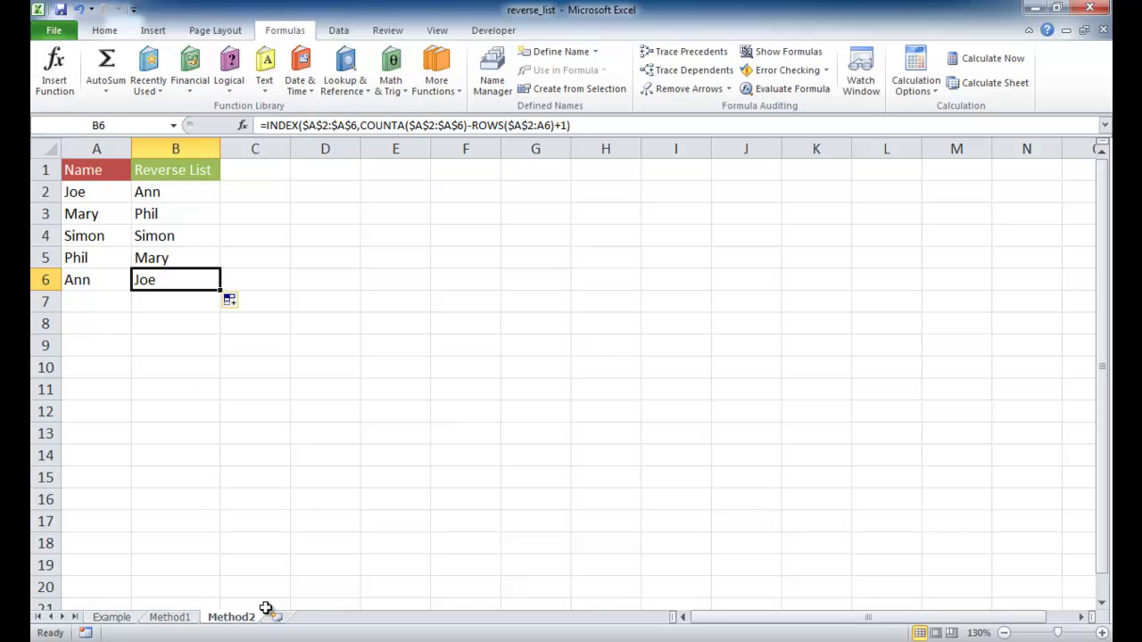
# Step: Review the sorted list on the Method1 sheet, and return to the B2 formula on the Method2 sheet
pyautogui.click(170, 617)
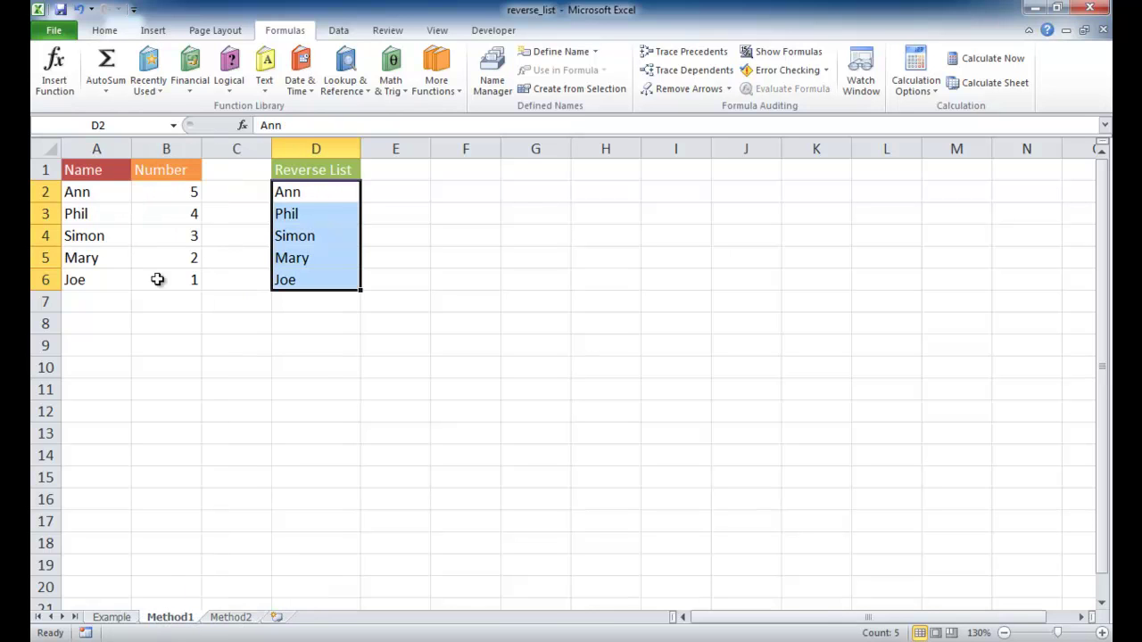
pyautogui.click(241, 619)
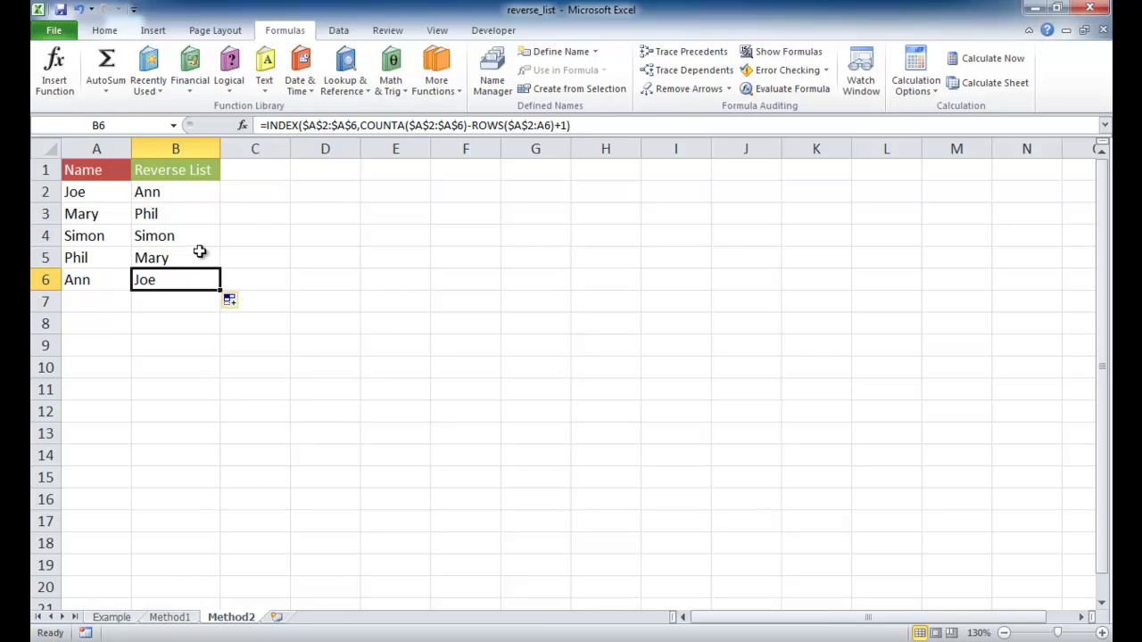
pyautogui.click(181, 194)
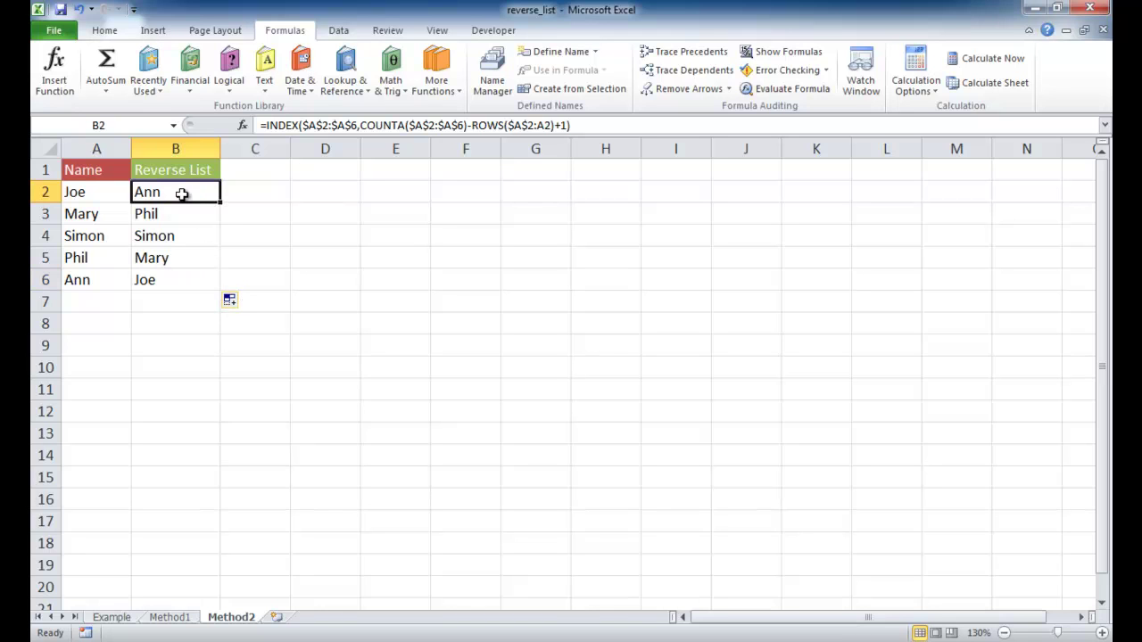
pyautogui.click(223, 200)
pyautogui.click(193, 199)
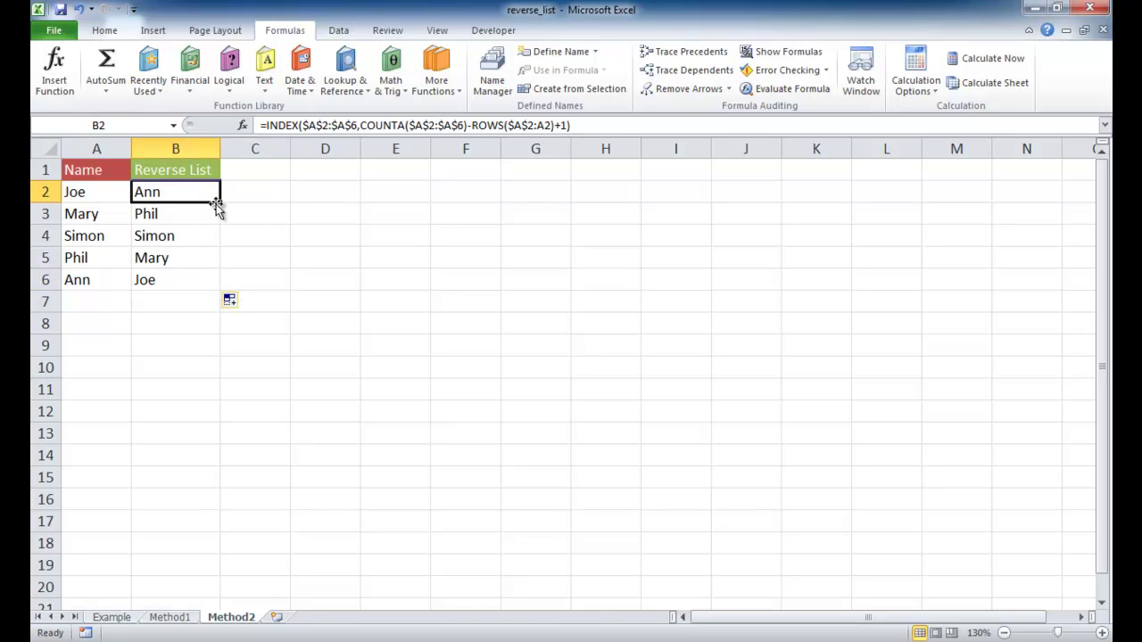